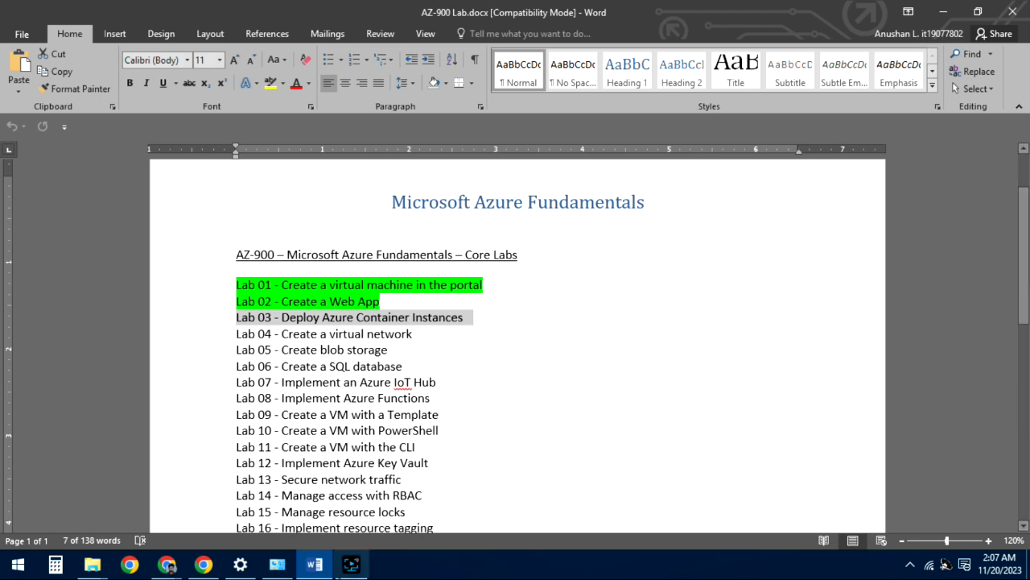
# Switch to the Deploy Azure Container Instances lab window and bring up the Task 1 sign-in instructions.
pyautogui.moveTo(187, 570)
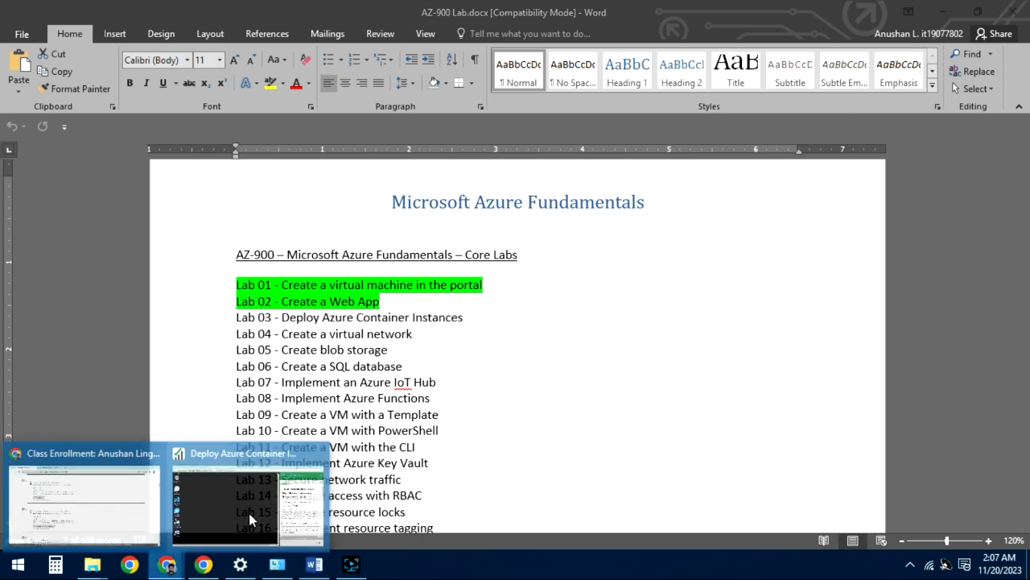
pyautogui.click(245, 516)
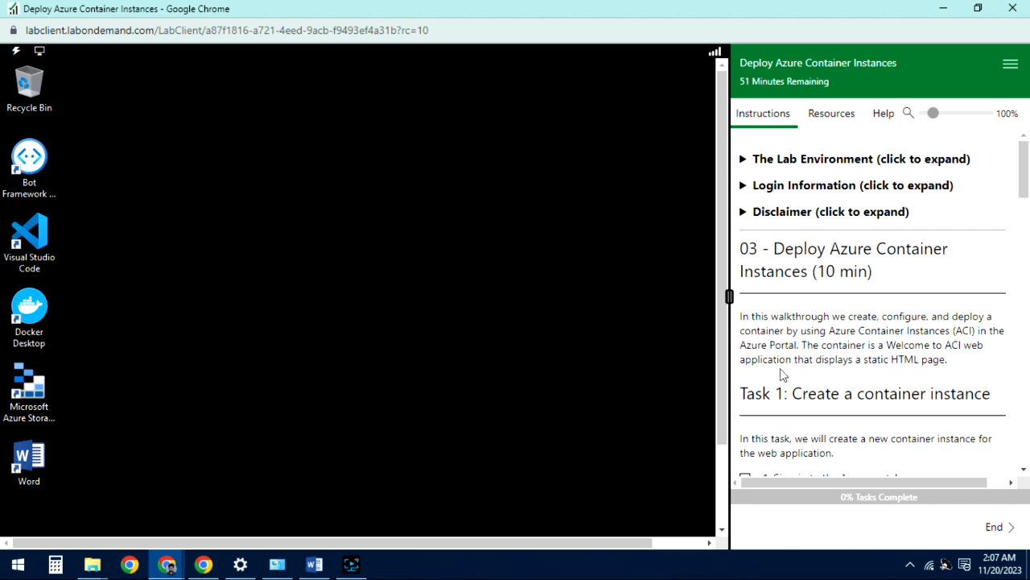
pyautogui.scroll(-1, 883, 360)
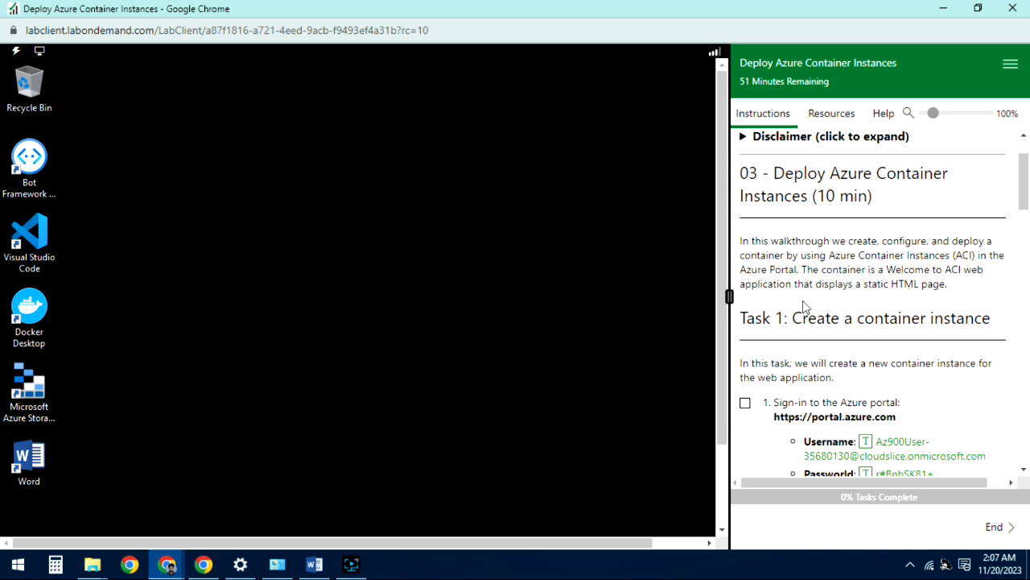
pyautogui.scroll(-3, 698, 256)
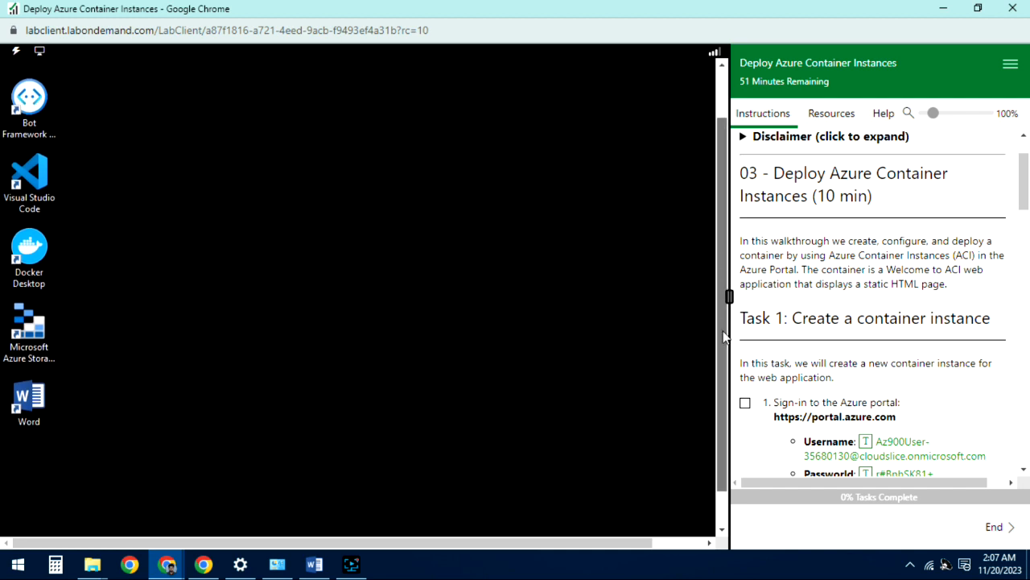
# Open Microsoft Edge in the lab machine, accept the personalization notice and go to portal.azure.com.
pyautogui.click(57, 525)
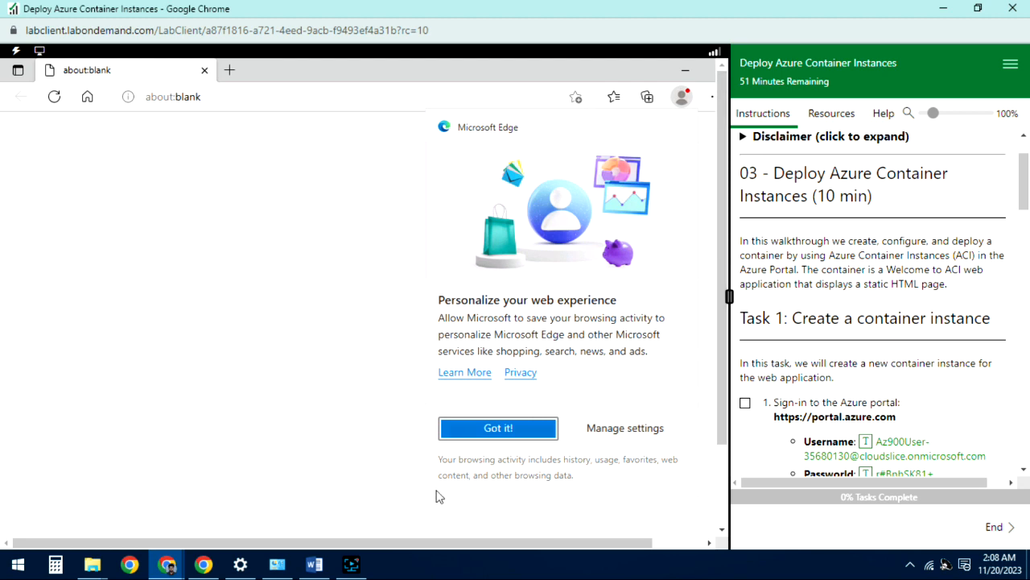
pyautogui.click(490, 434)
pyautogui.write('portal')
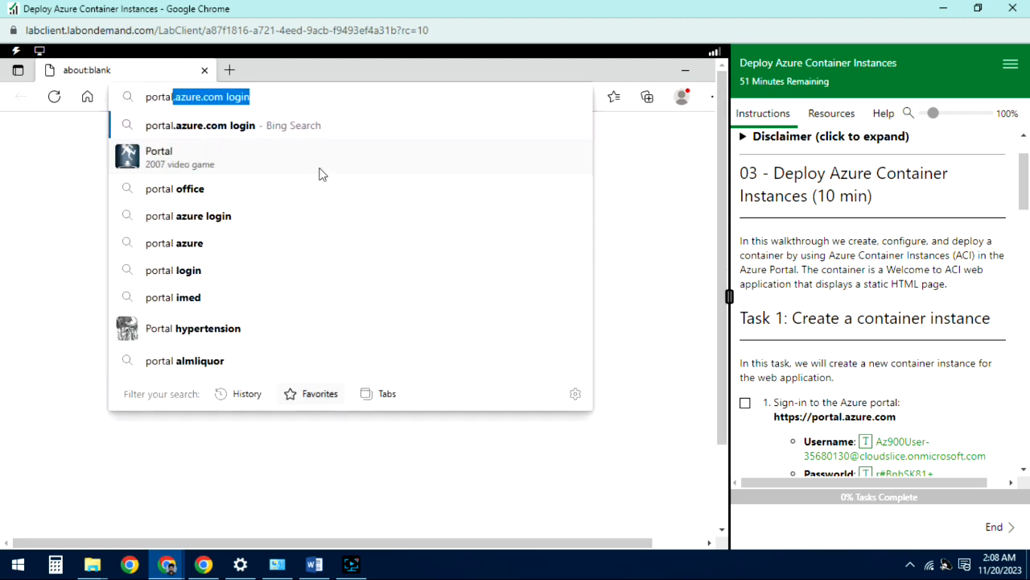
pyautogui.write('.azure.com')
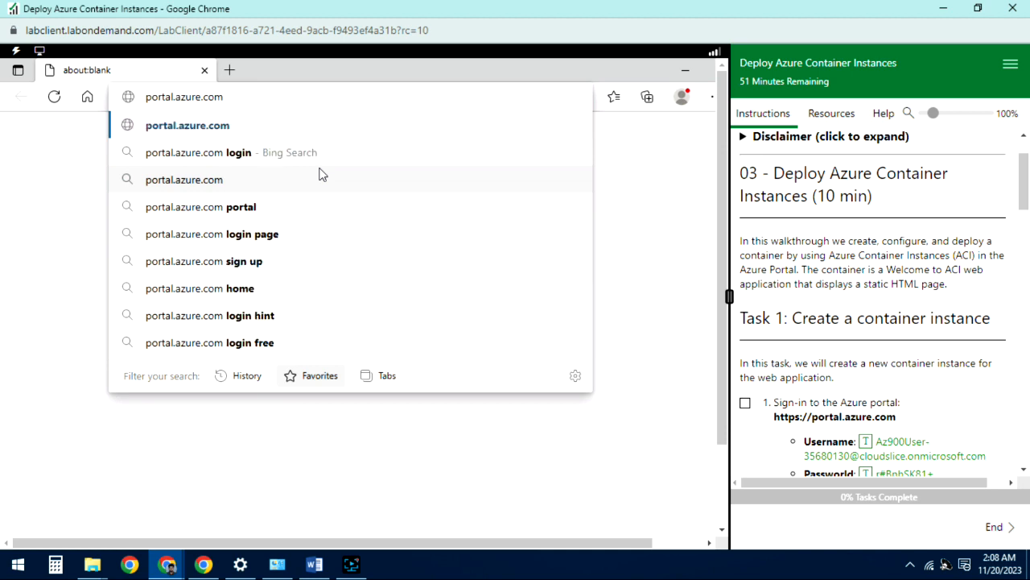
pyautogui.press('Return')
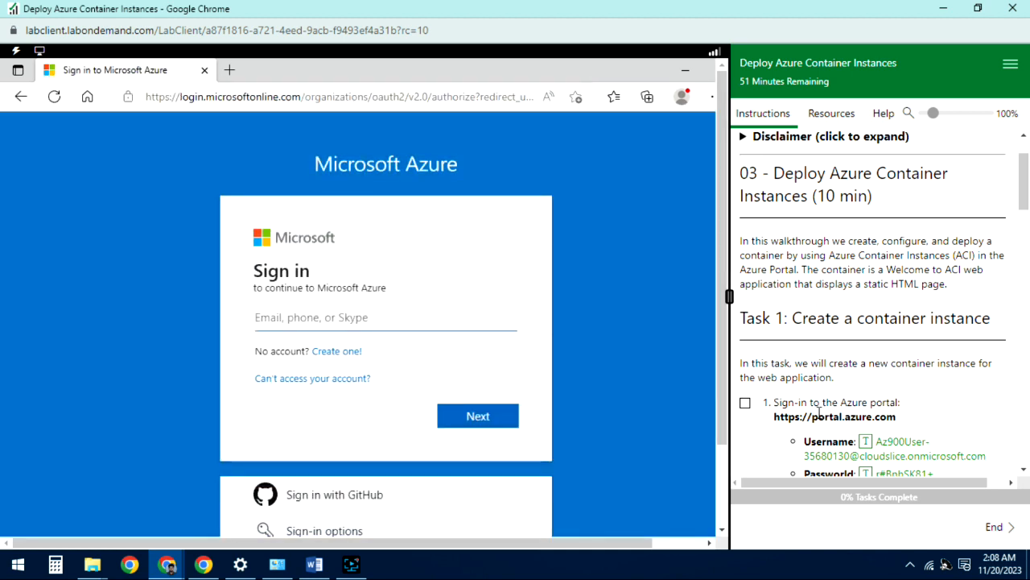
# Sign in to Azure with the lab username and password, never saving the password but staying signed in, and mark instruction 1 complete.
pyautogui.scroll(-2, 817, 421)
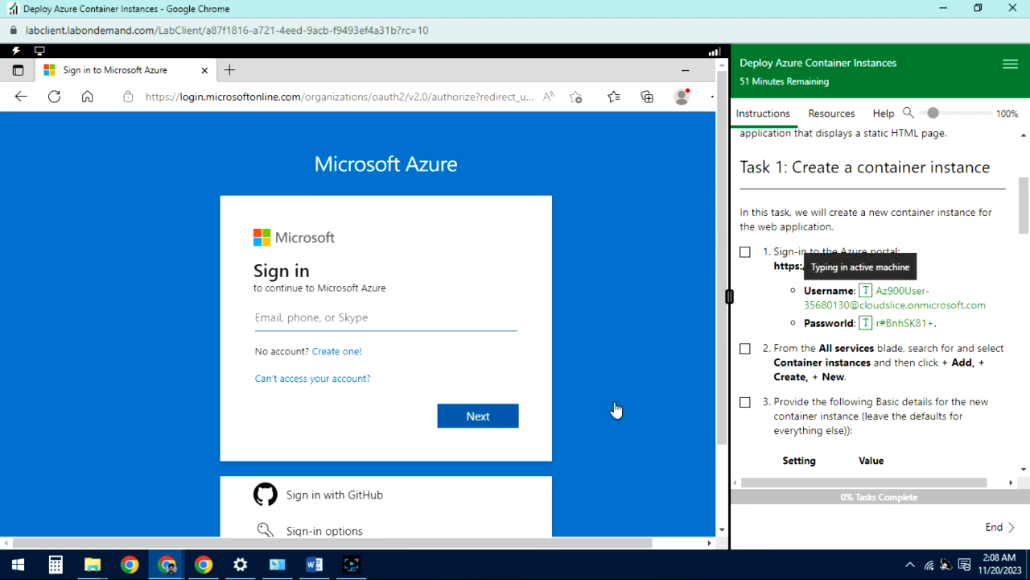
pyautogui.click(486, 424)
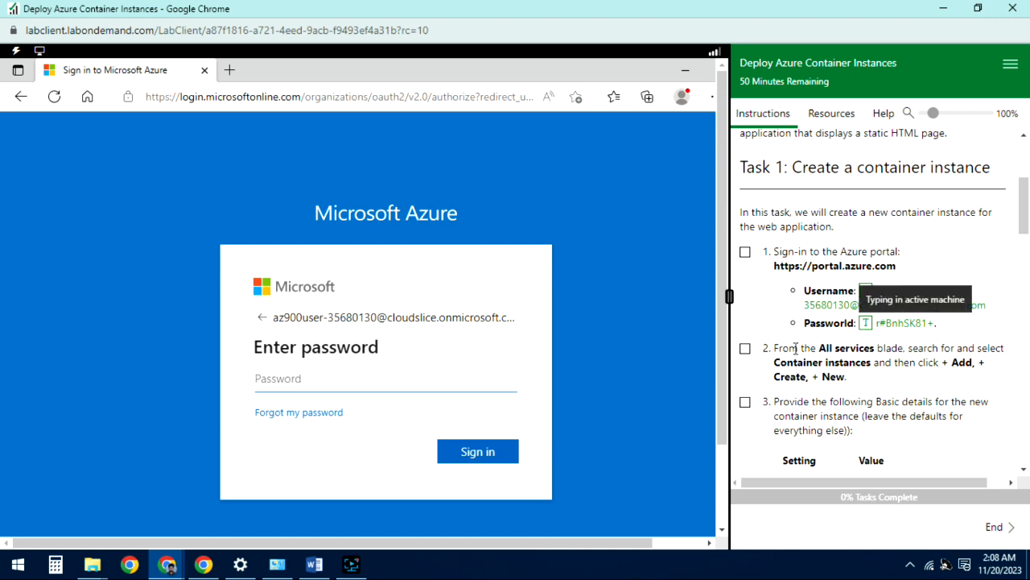
pyautogui.click(488, 452)
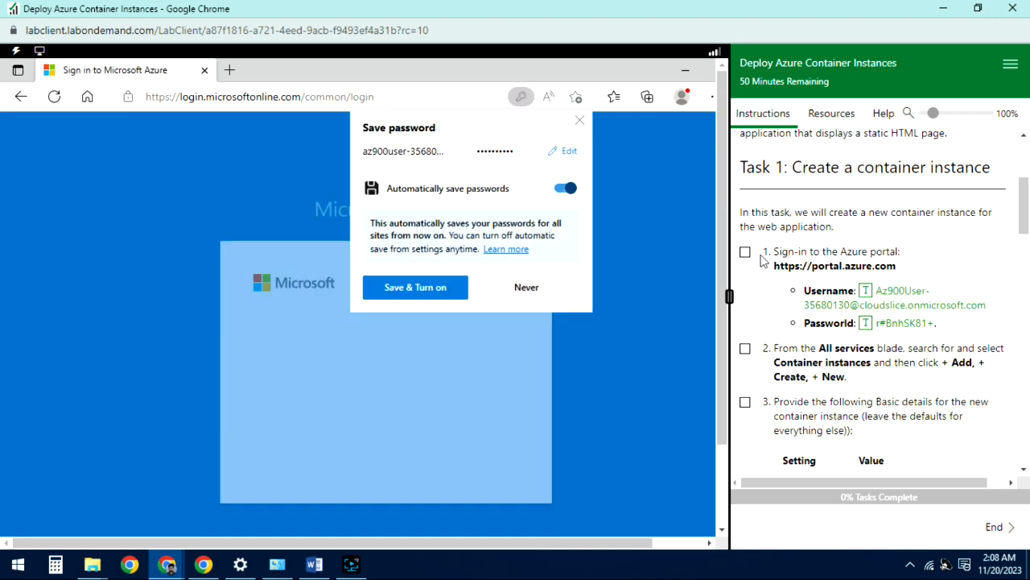
pyautogui.click(745, 253)
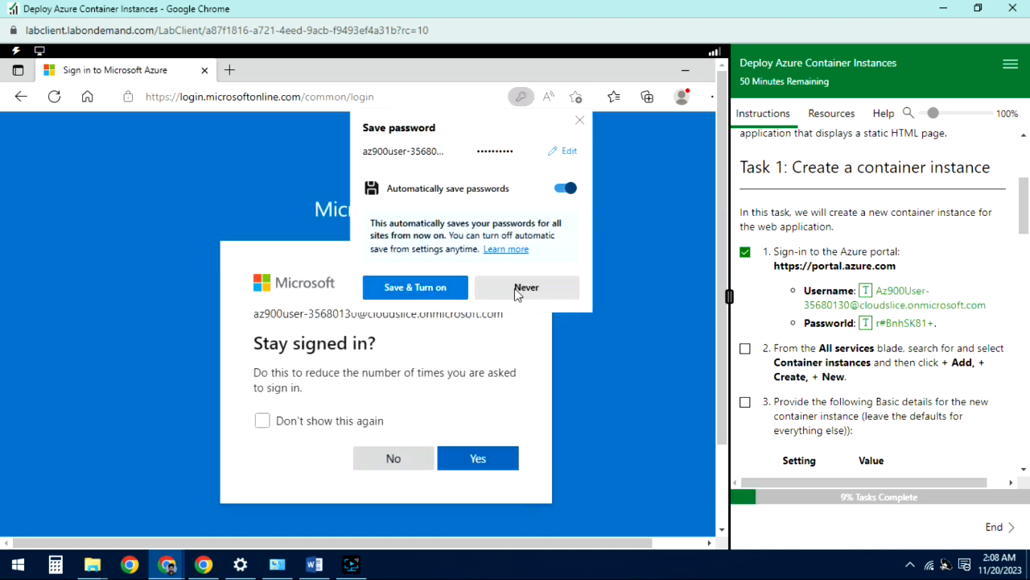
pyautogui.click(515, 288)
pyautogui.click(475, 456)
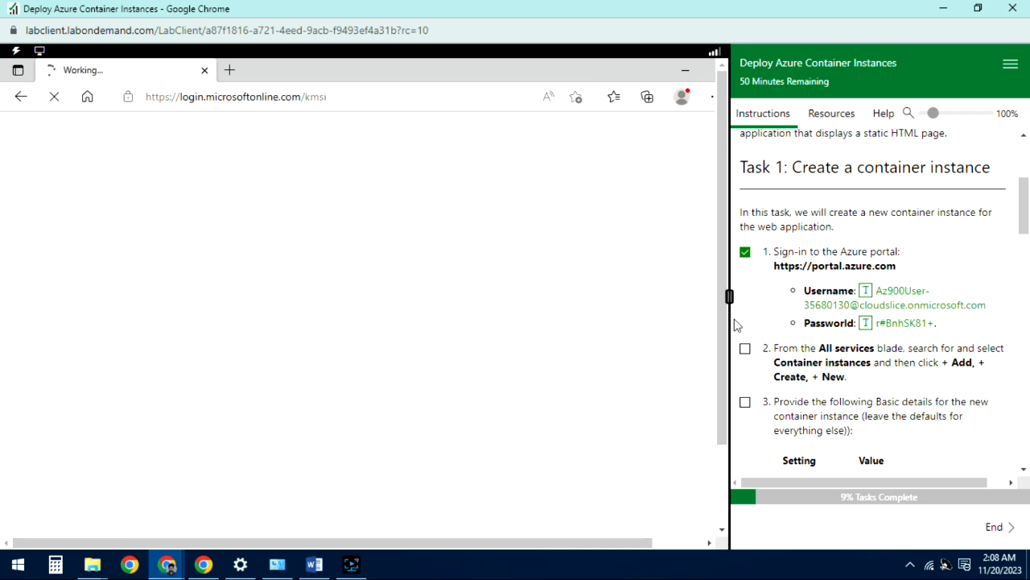
# Search the Azure portal for "conta" and open the Container instances service.
pyautogui.moveTo(717, 339); pyautogui.dragTo(721, 367)
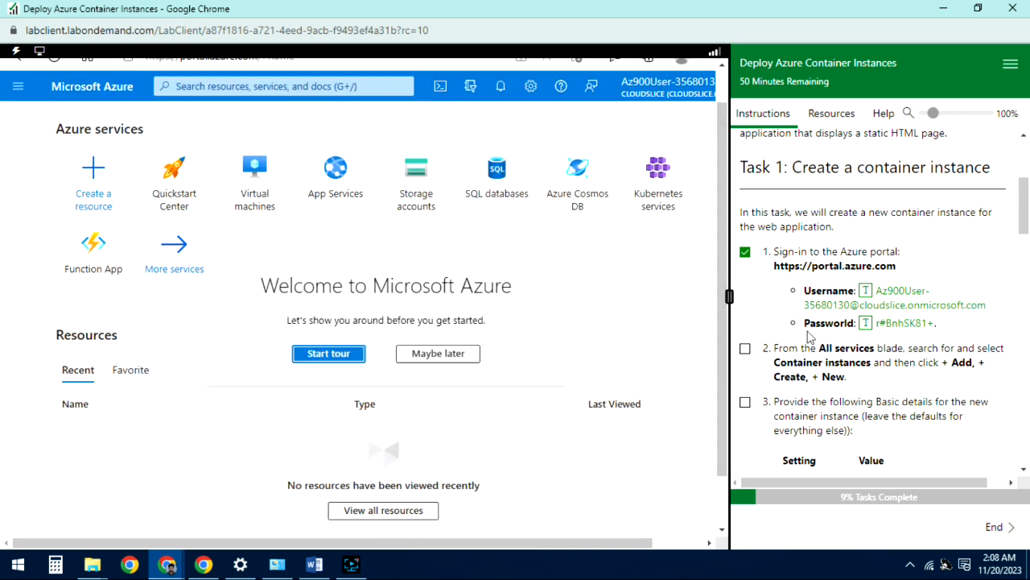
pyautogui.scroll(-1, 809, 337)
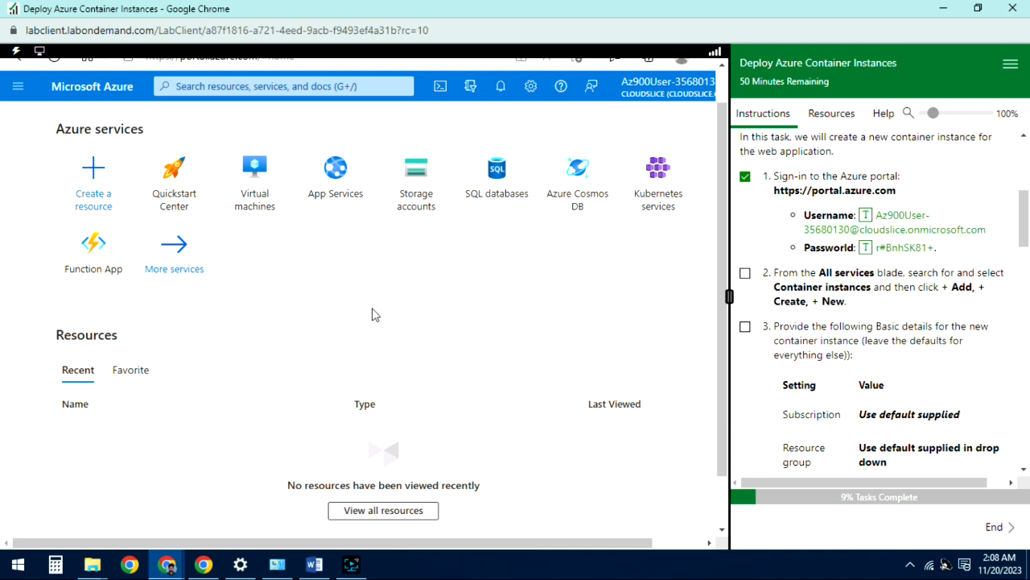
pyautogui.click(289, 86)
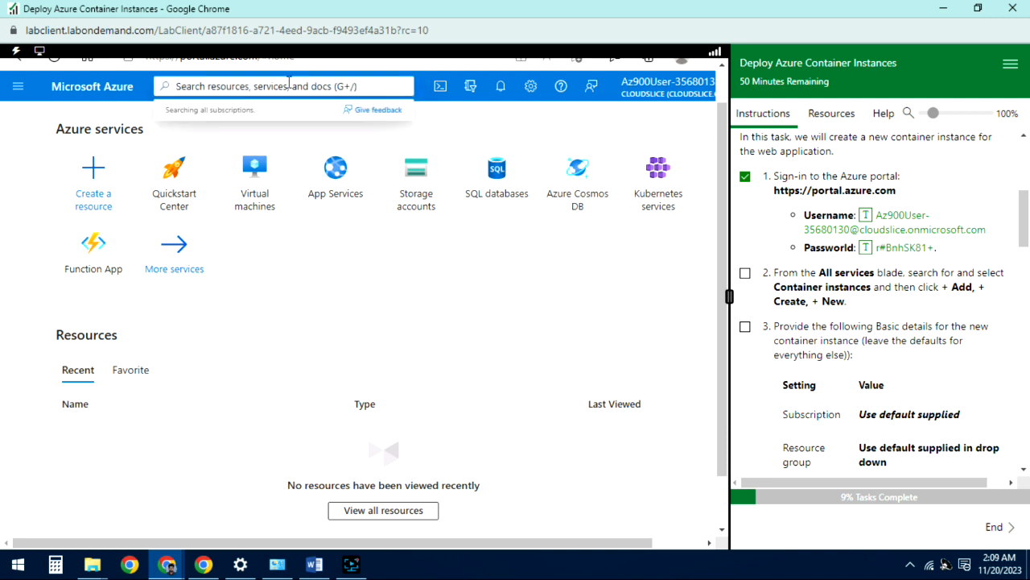
pyautogui.write('conta')
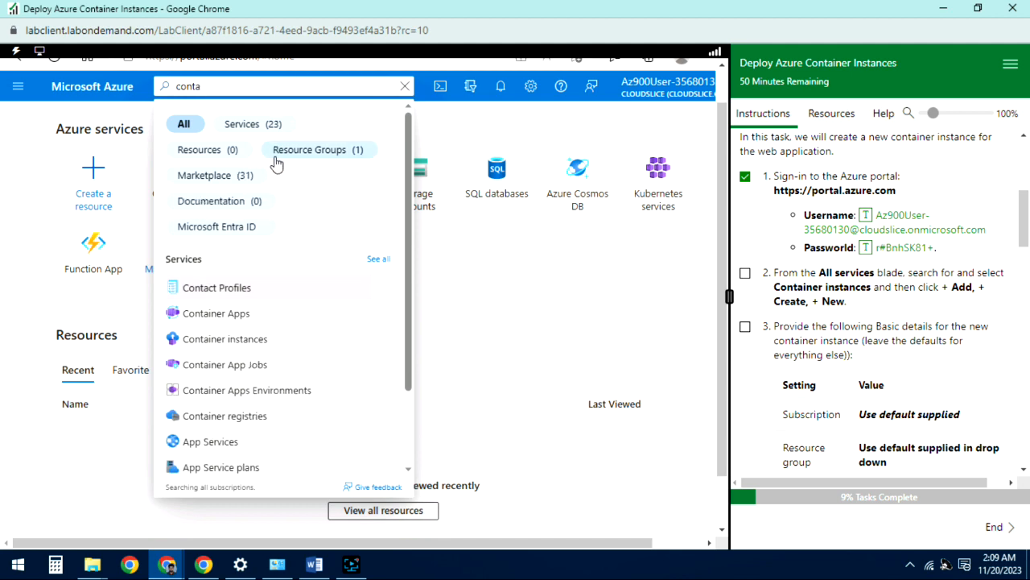
pyautogui.click(254, 342)
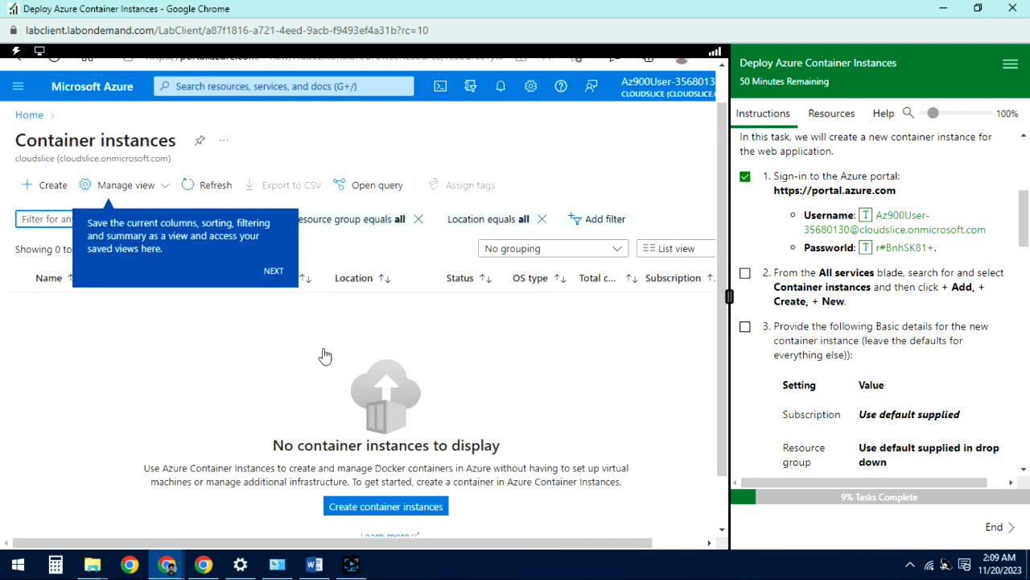
# Start creating a new container instance and mark instruction 2 of the lab complete.
pyautogui.click(273, 271)
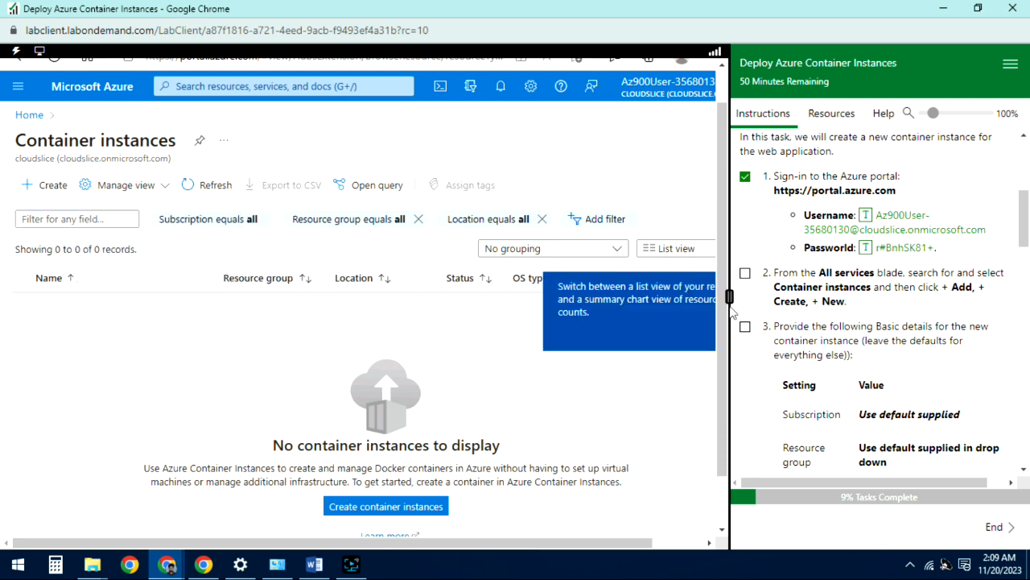
pyautogui.click(38, 186)
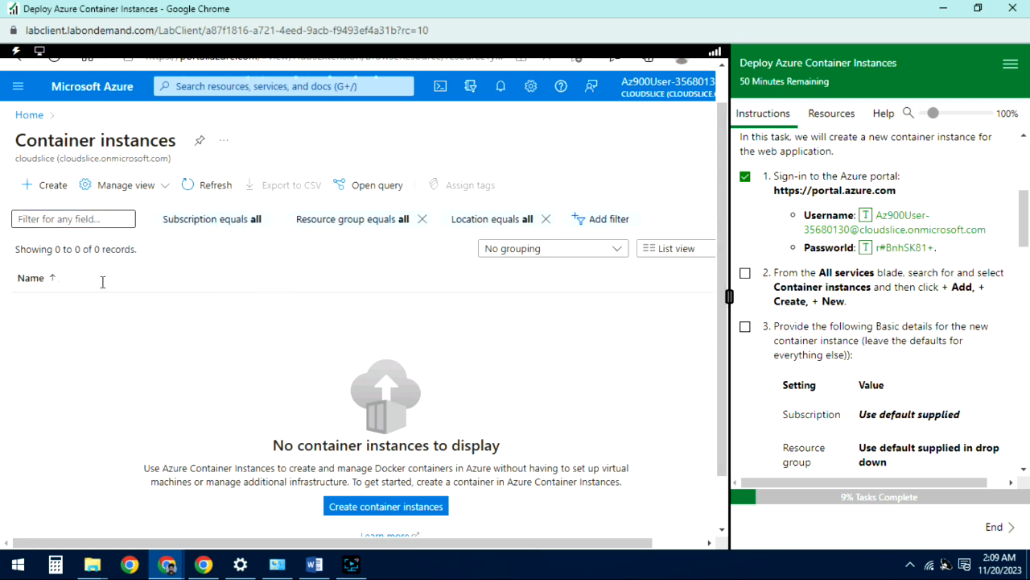
pyautogui.click(745, 274)
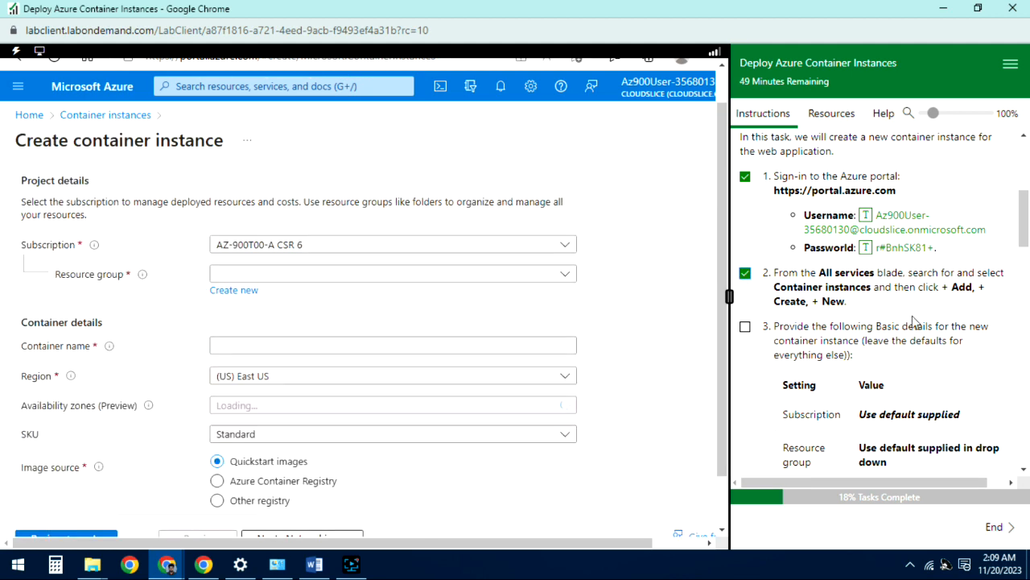
# Set the container instance's resource group to the supplied myRGContainer group.
pyautogui.scroll(-2, 915, 322)
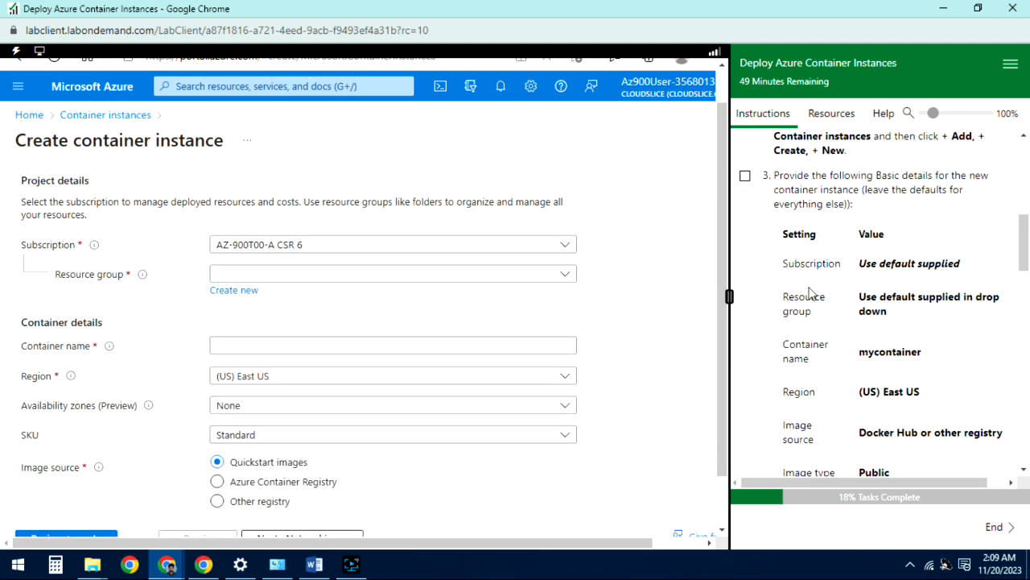
pyautogui.scroll(1, 821, 274)
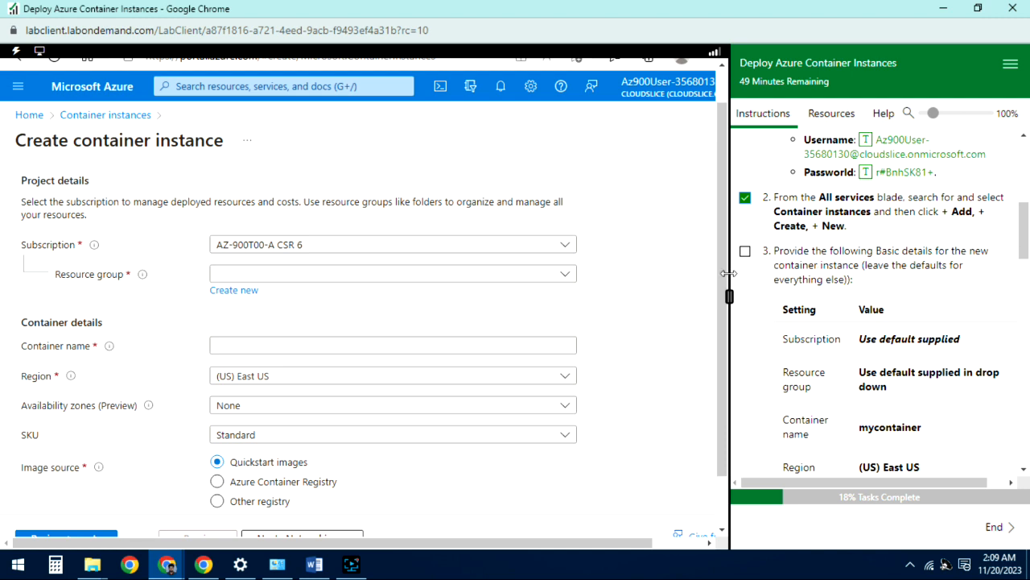
pyautogui.click(397, 277)
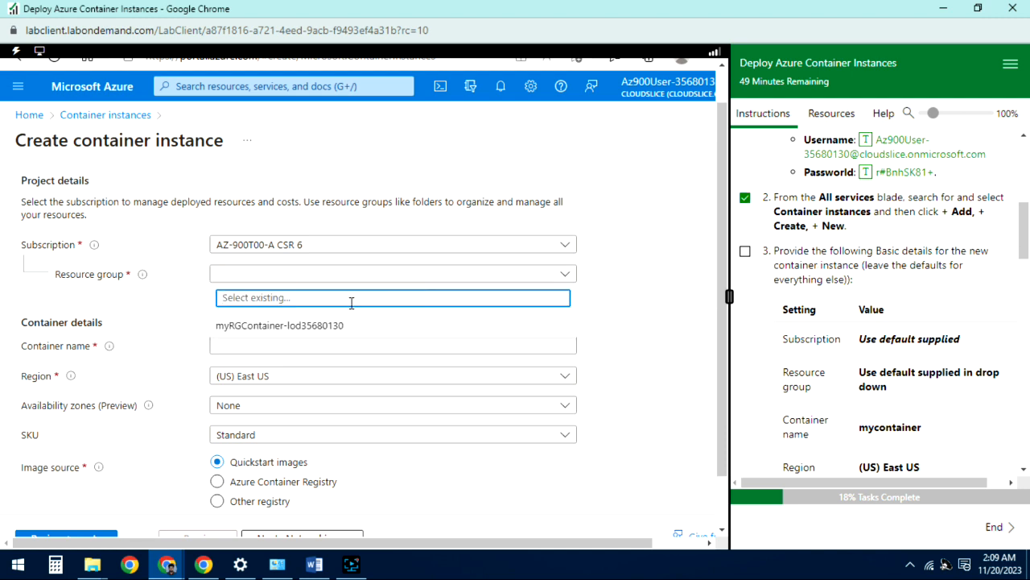
pyautogui.click(354, 326)
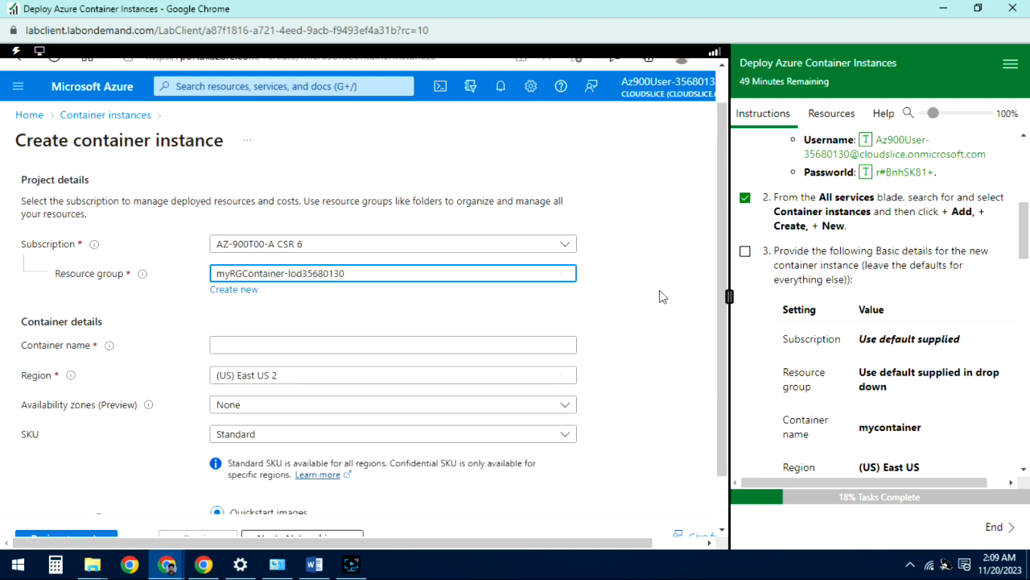
pyautogui.scroll(-2, 656, 294)
pyautogui.scroll(2, 652, 290)
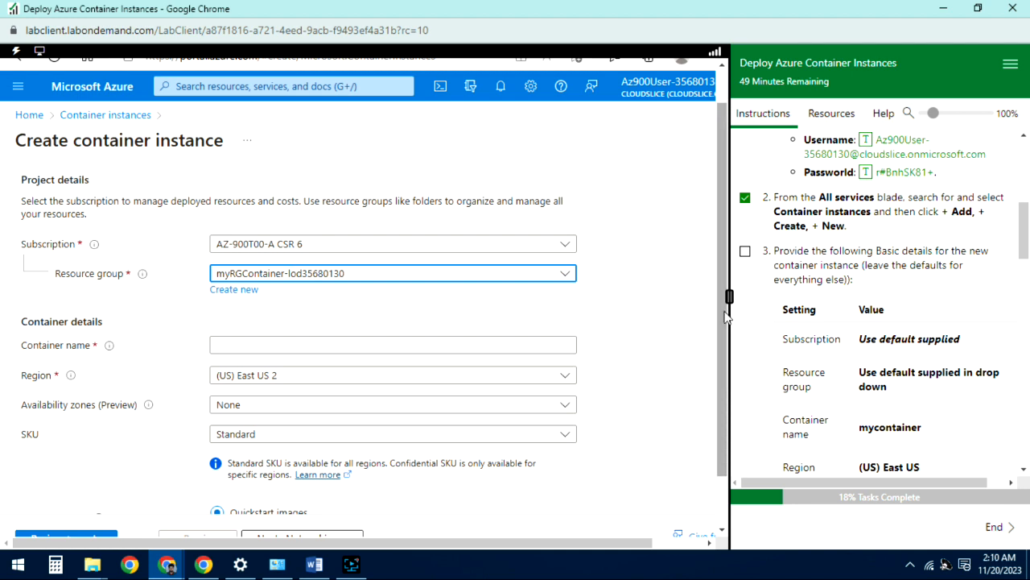
# Copy the container name from the lab instructions and enter it in the lab machine as "mycontainer".
pyautogui.scroll(-1, 725, 315)
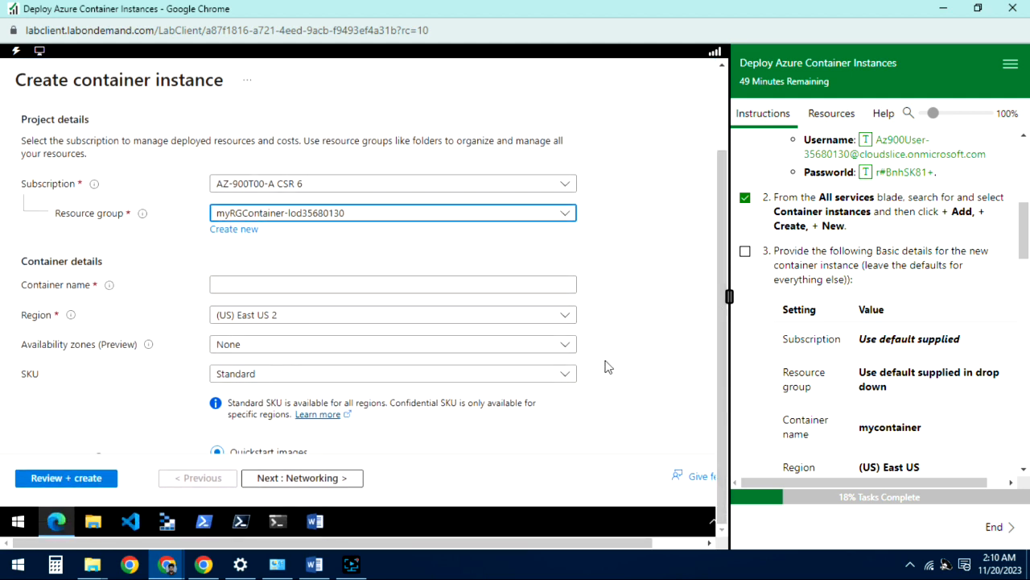
pyautogui.scroll(-2, 860, 281)
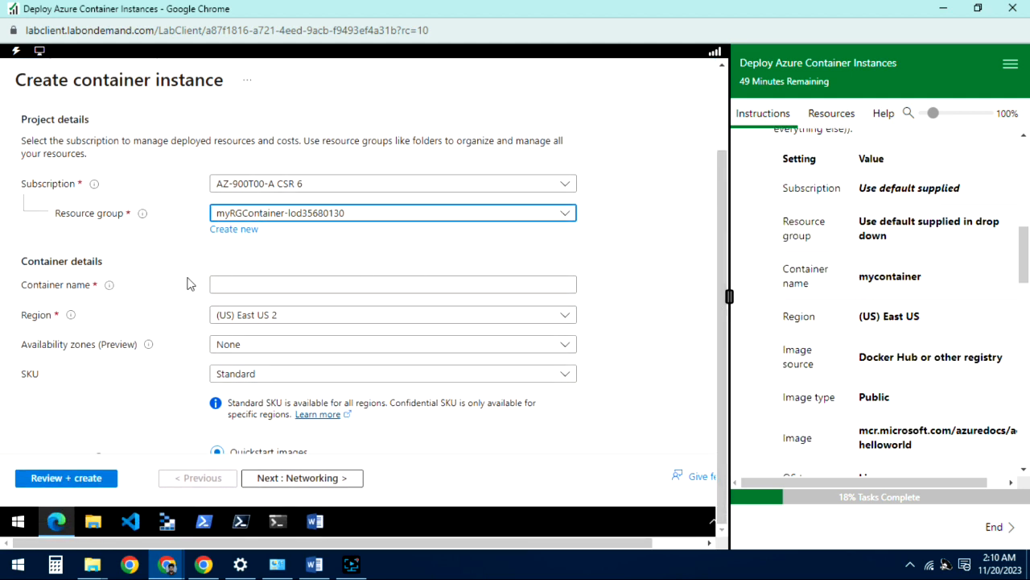
pyautogui.click(319, 288)
pyautogui.scroll(1, 886, 270)
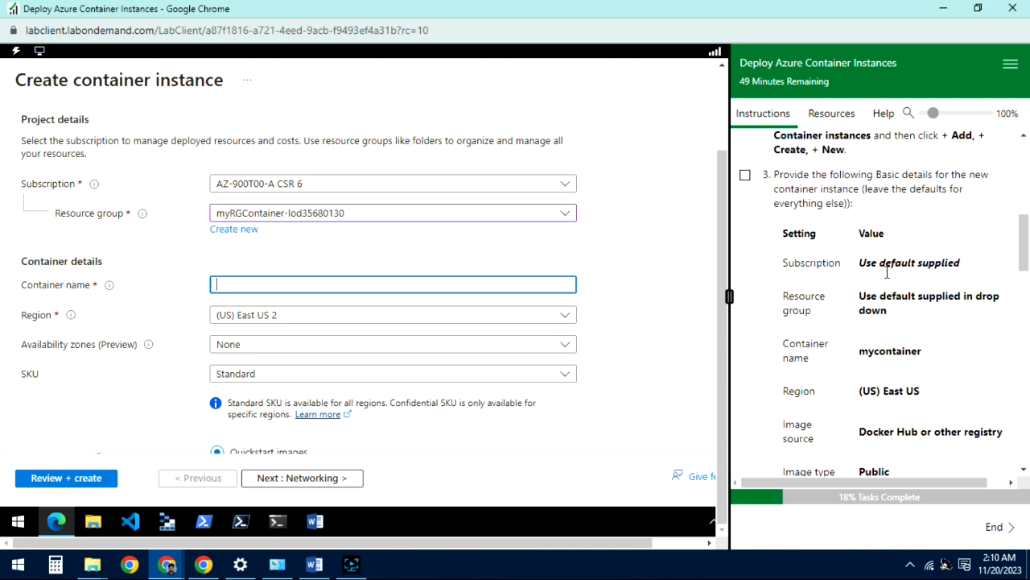
pyautogui.scroll(-1, 874, 346)
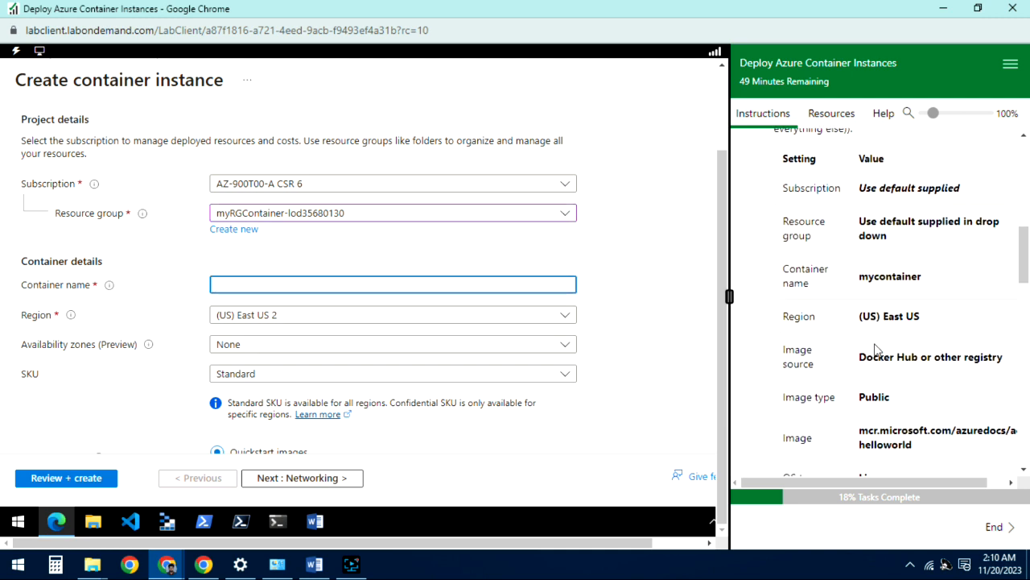
pyautogui.doubleClick(890, 275)
pyautogui.rightClick(888, 281)
pyautogui.click(890, 287)
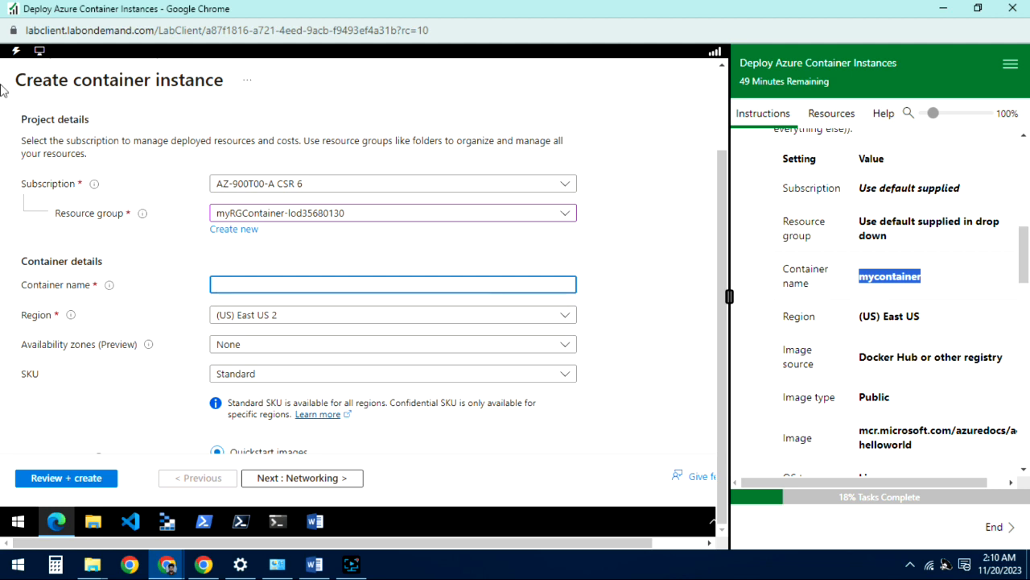
pyautogui.click(16, 50)
pyautogui.moveTo(53, 134)
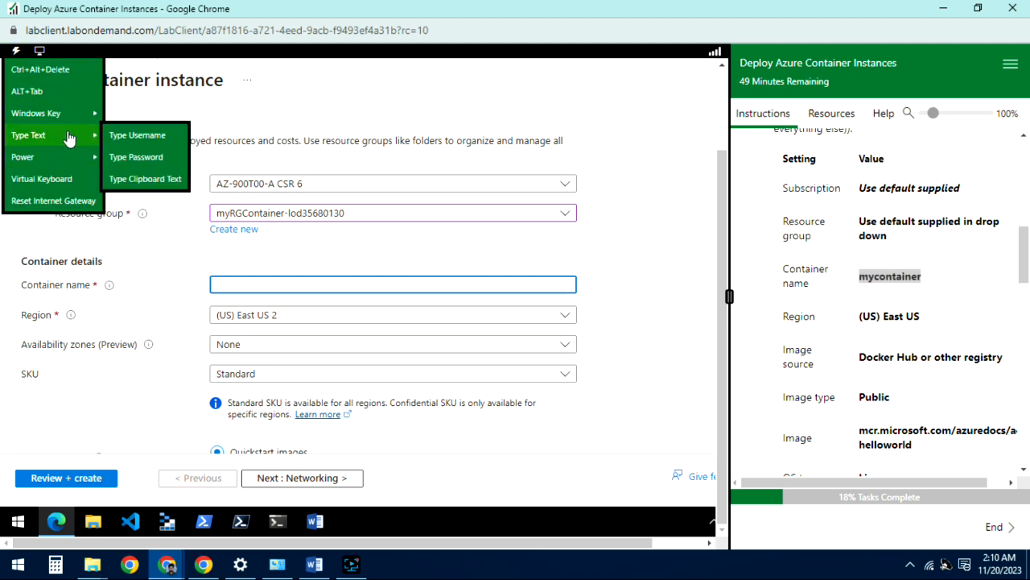
pyautogui.click(145, 179)
pyautogui.hotkey('ctrl', 'v')
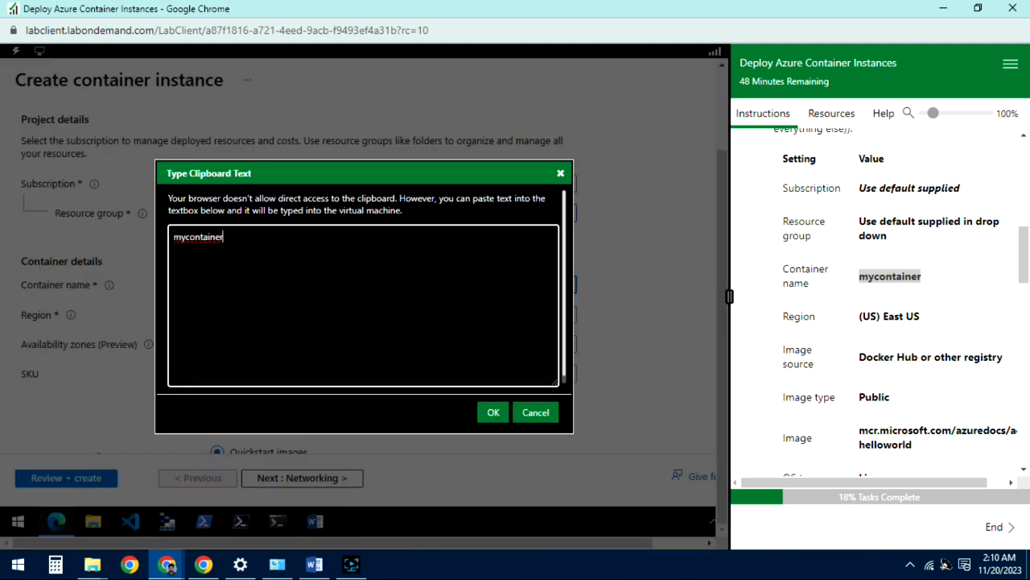
pyautogui.click(495, 414)
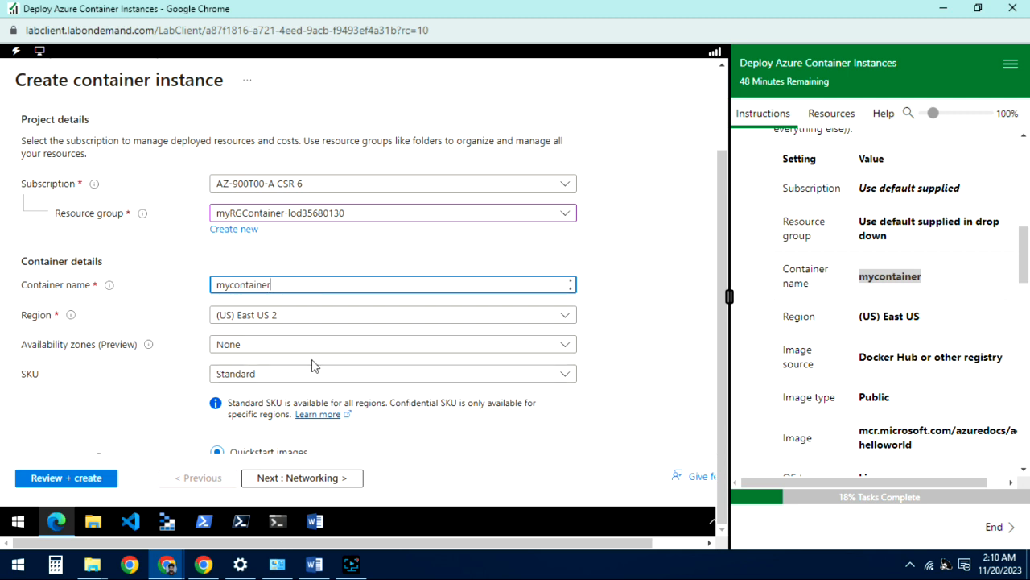
pyautogui.click(651, 391)
pyautogui.scroll(-1, 650, 391)
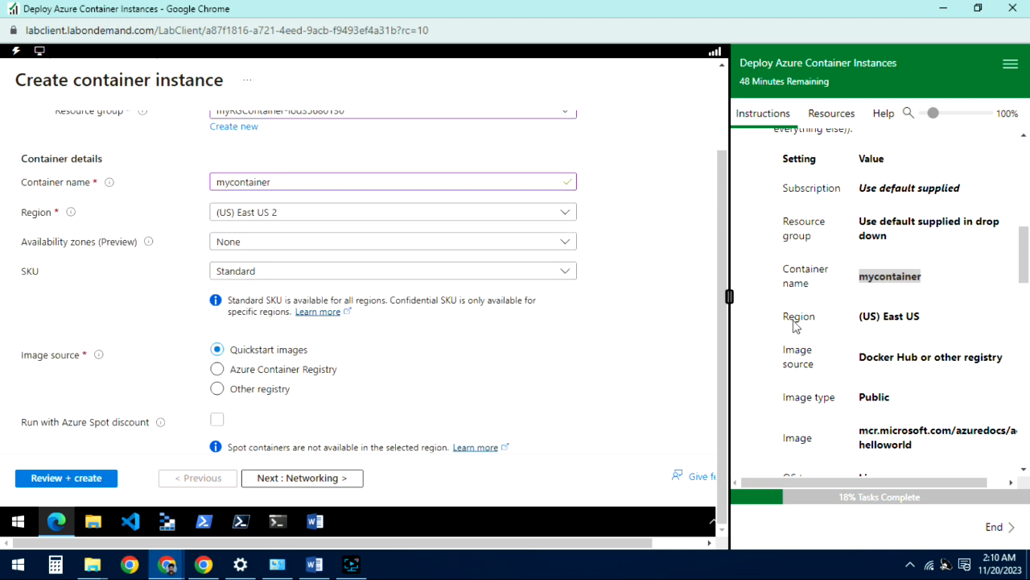
# Set the image source of the new container instance to Other registry, as the lab's Basics settings require.
pyautogui.scroll(-2, 847, 348)
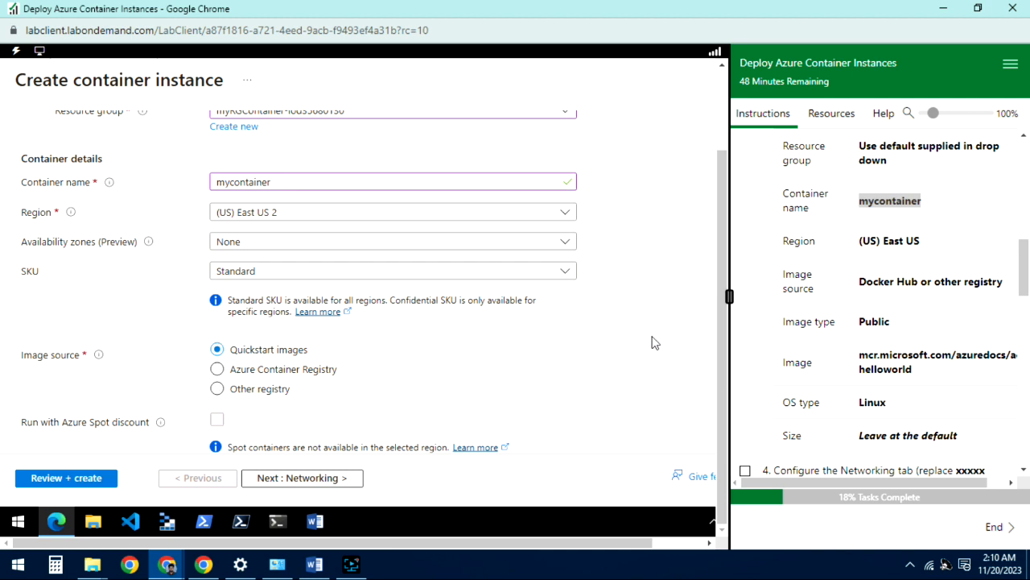
pyautogui.click(258, 373)
pyautogui.click(275, 393)
pyautogui.scroll(-1, 407, 359)
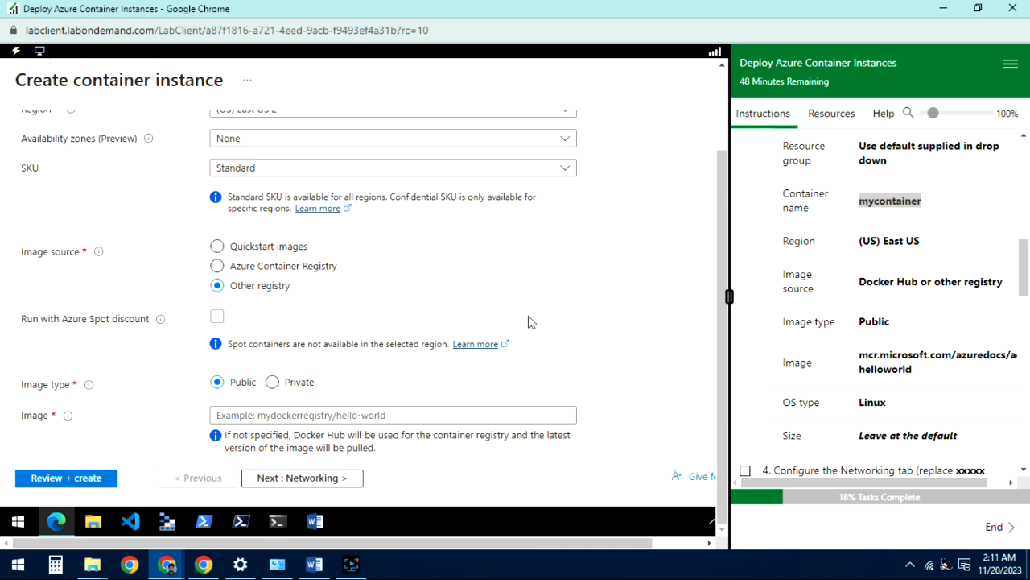
pyautogui.scroll(1, 529, 320)
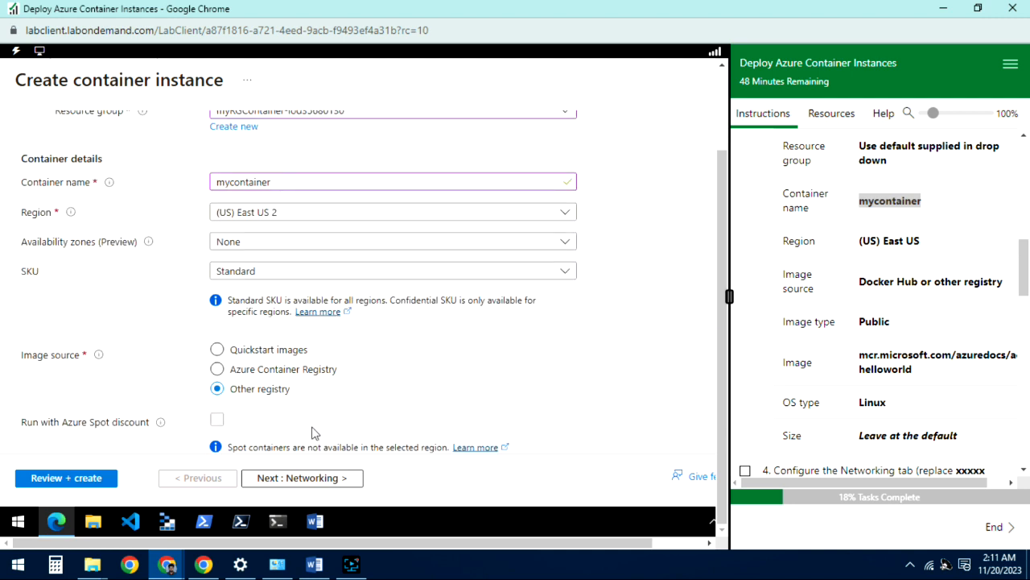
pyautogui.scroll(-1, 433, 384)
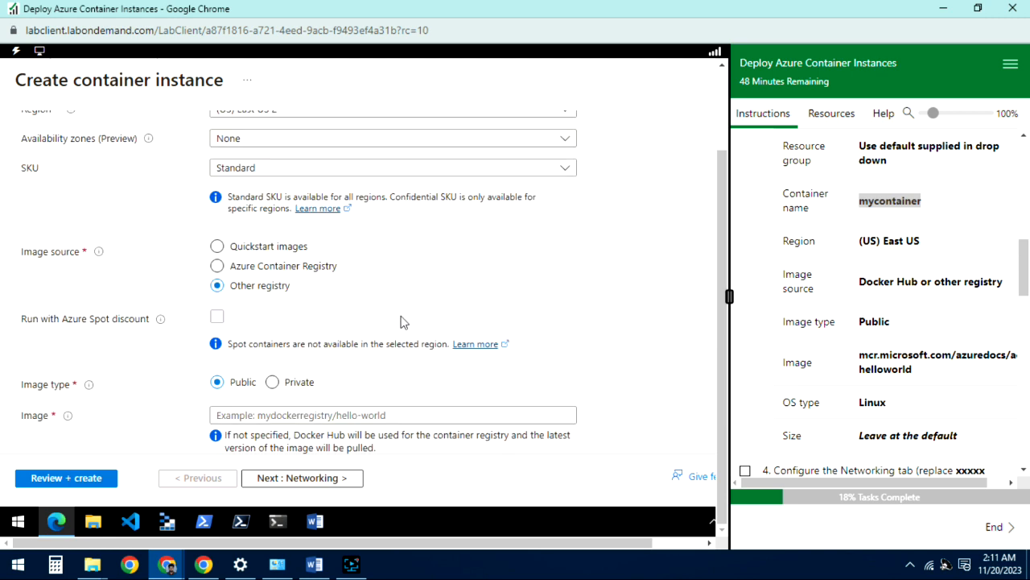
# Copy the image path from the lab instructions and enter it as the container image "mcr.microsoft.com/azuredocs/aci-helloworld".
pyautogui.scroll(-1, 404, 317)
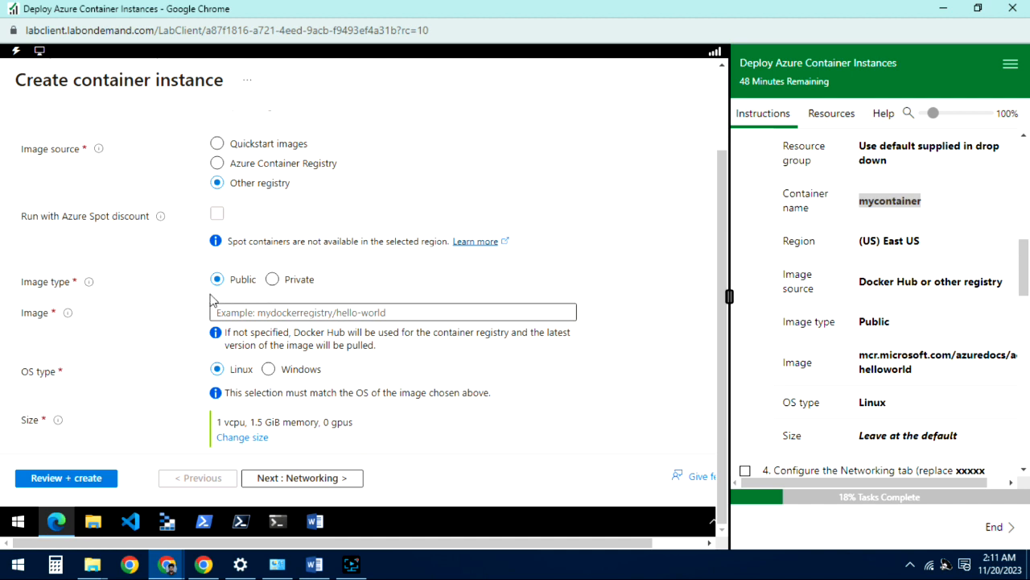
pyautogui.scroll(-1, 592, 332)
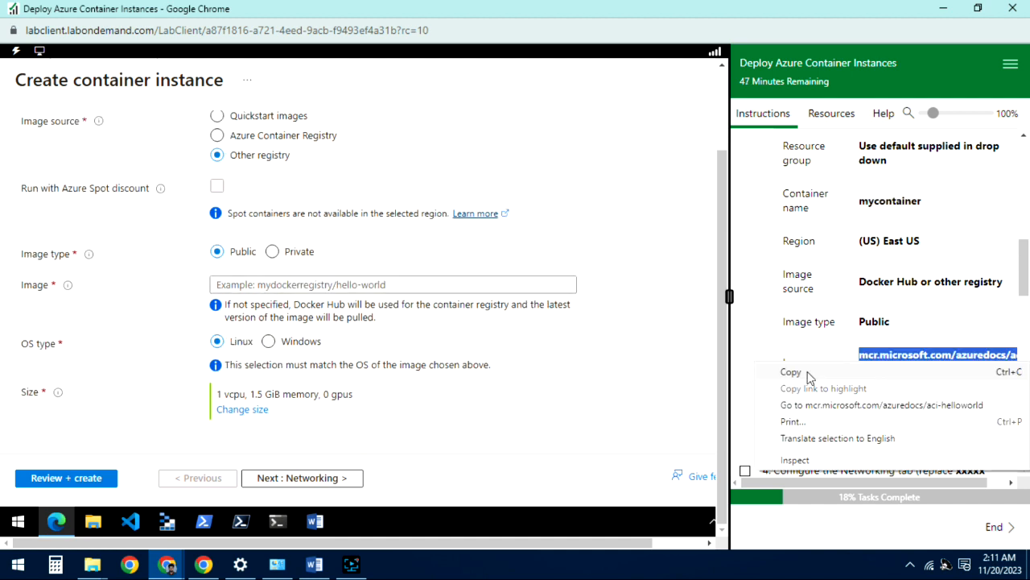
pyautogui.click(807, 373)
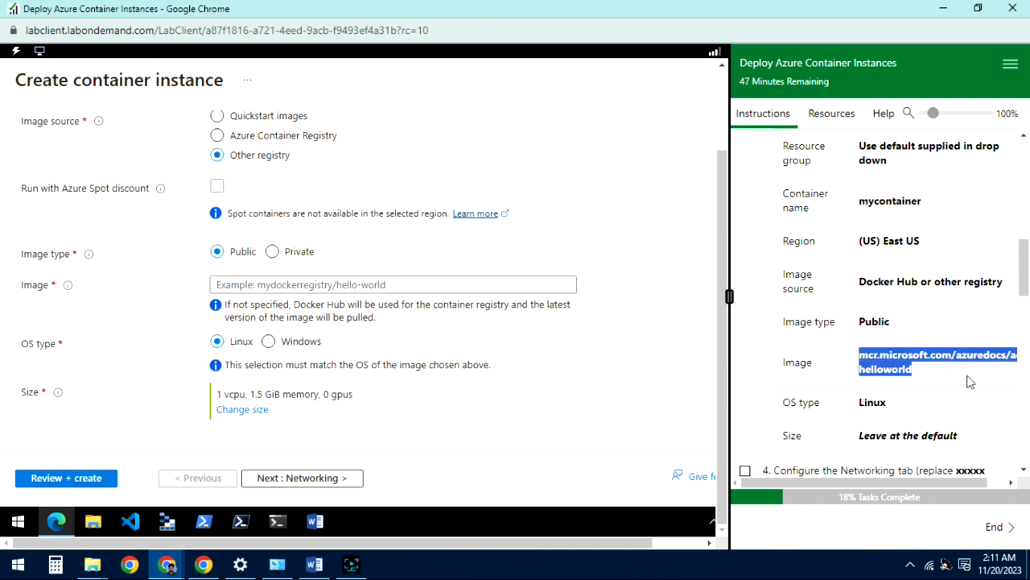
pyautogui.rightClick(907, 366)
pyautogui.click(900, 380)
pyautogui.click(279, 284)
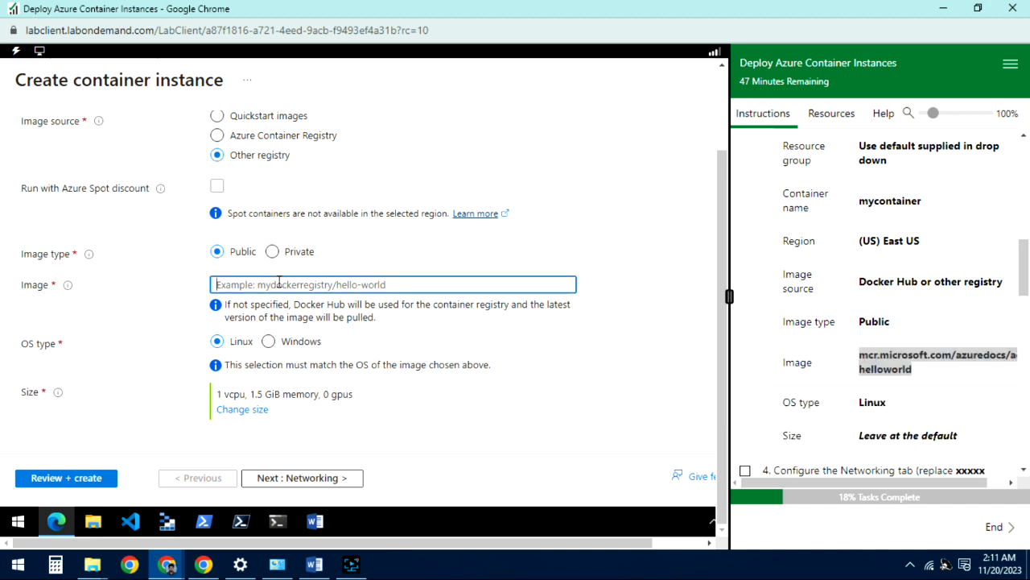
pyautogui.click(15, 50)
pyautogui.moveTo(40, 135)
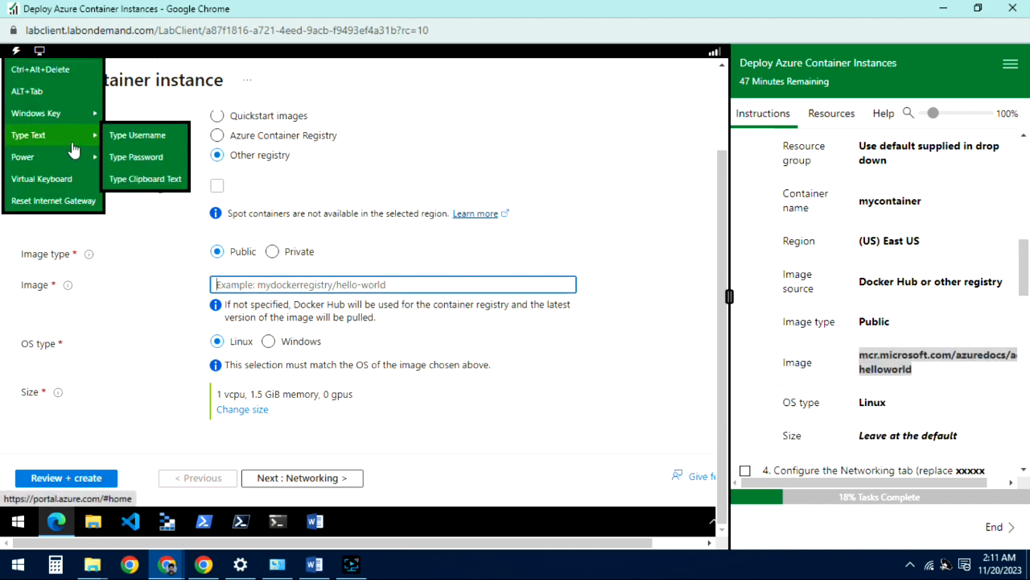
pyautogui.click(147, 184)
pyautogui.hotkey('ctrl', 'v')
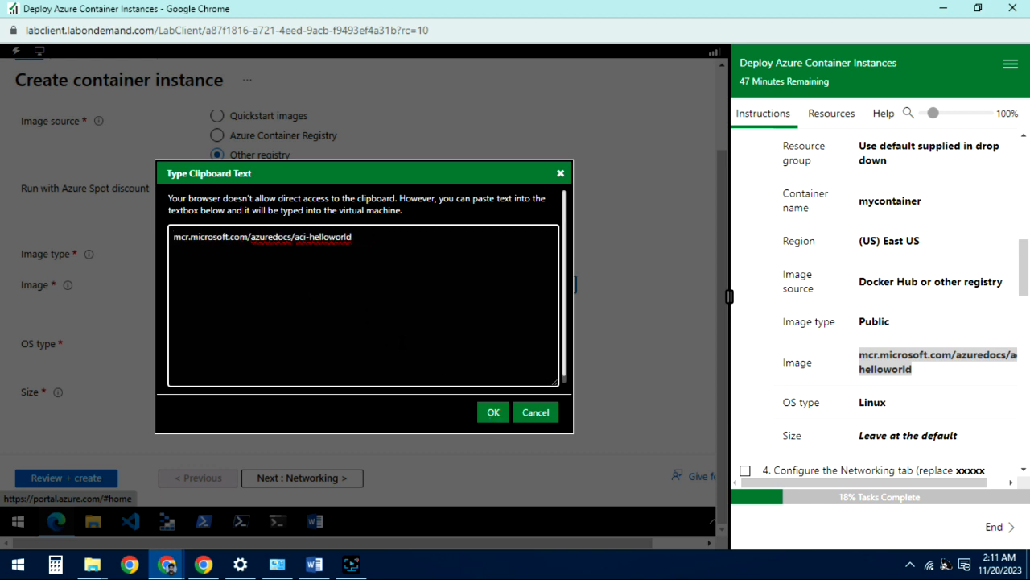
pyautogui.click(494, 412)
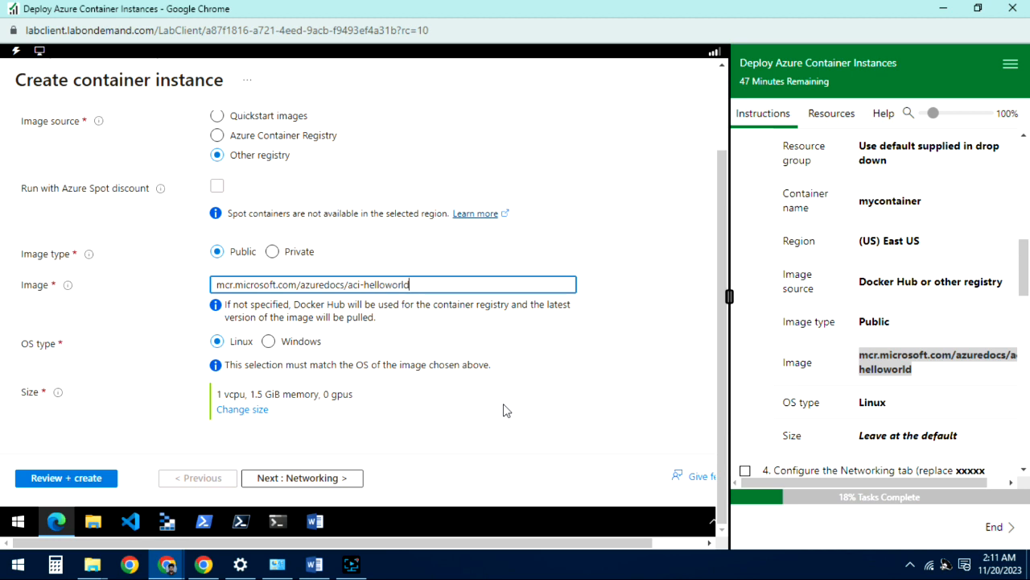
# Mark instruction 3 of the lab, the Basic details of the container instance, complete.
pyautogui.scroll(-2, 820, 343)
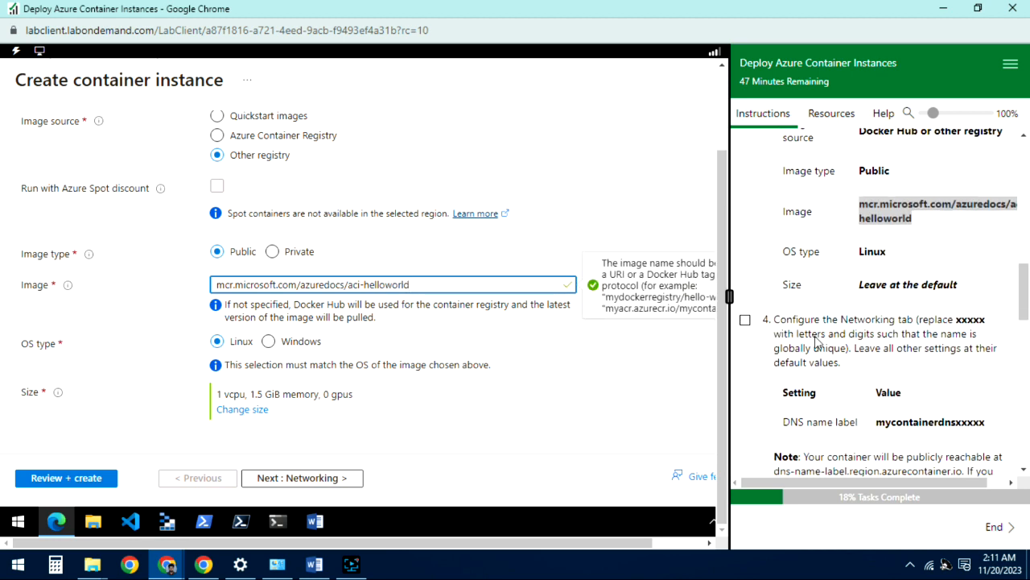
pyautogui.scroll(-1, 896, 314)
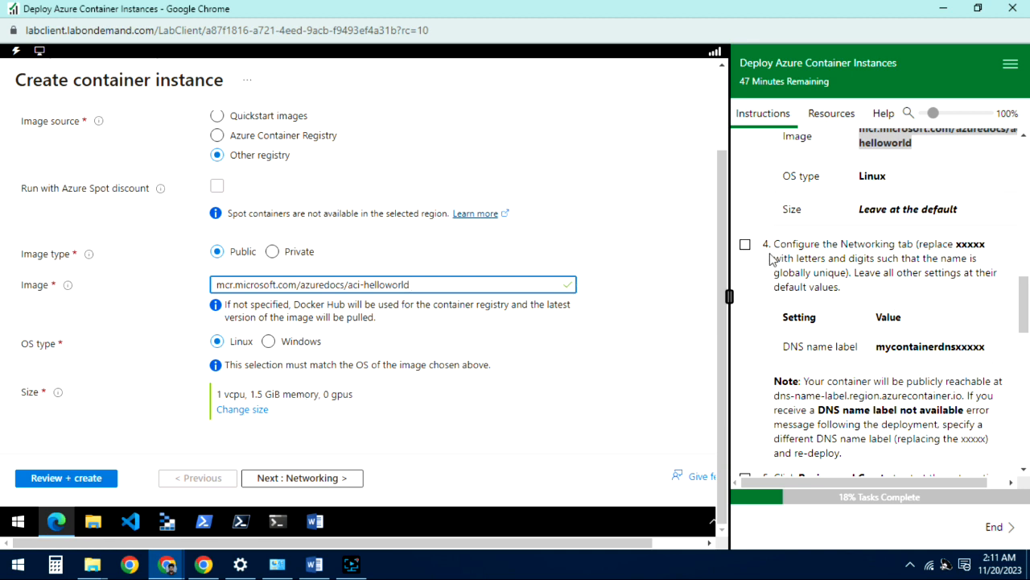
pyautogui.scroll(8, 821, 246)
pyautogui.scroll(-2, 825, 253)
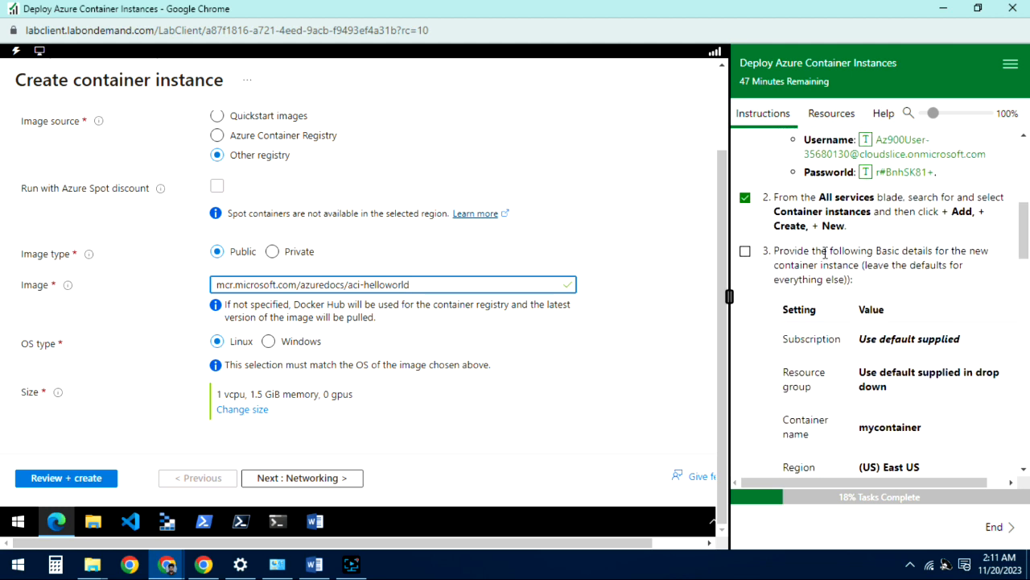
pyautogui.click(746, 251)
# Open the Networking settings of the new container instance.
pyautogui.scroll(-4, 891, 335)
pyautogui.scroll(-4, 891, 336)
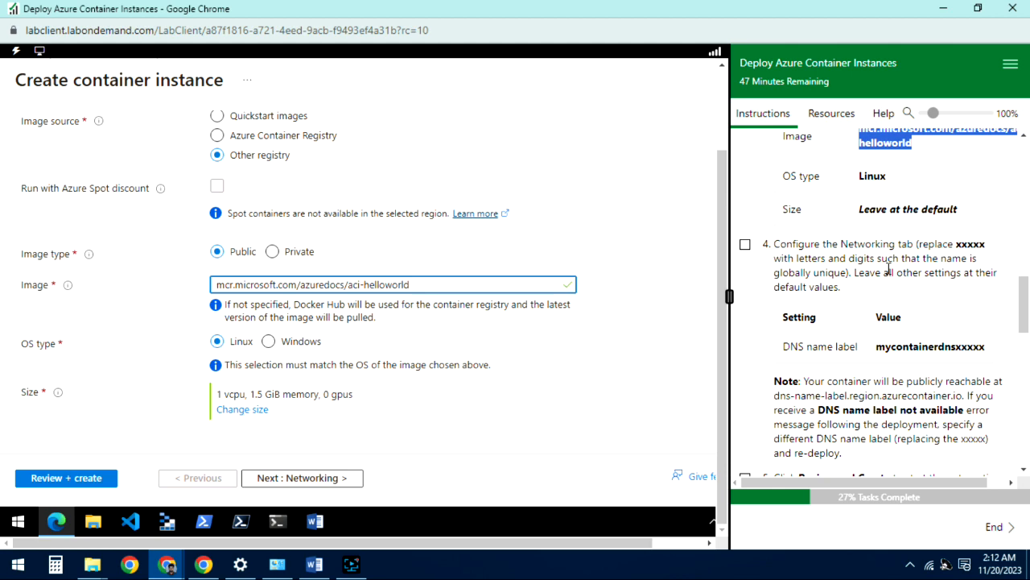
pyautogui.scroll(5, 604, 342)
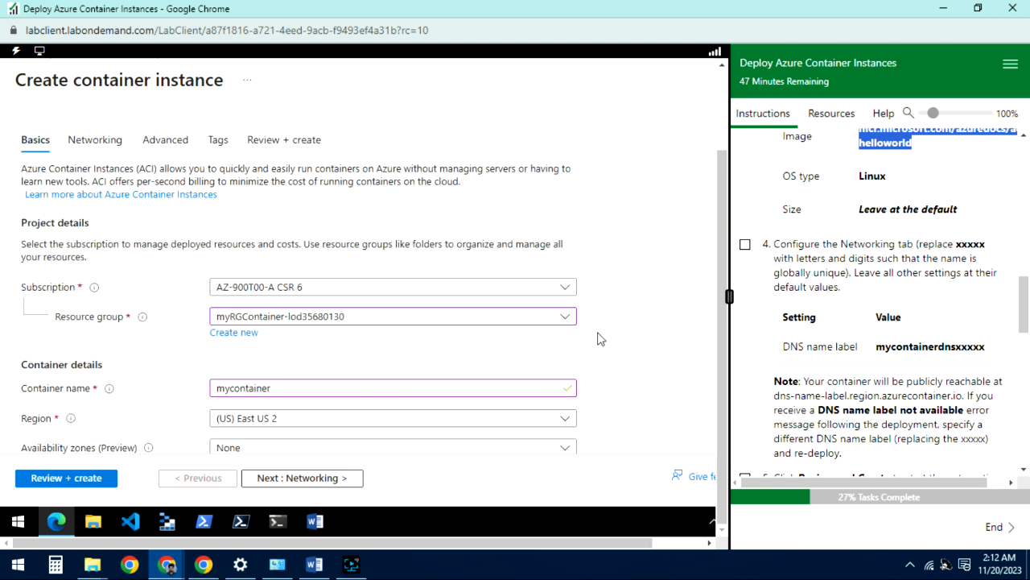
pyautogui.click(93, 139)
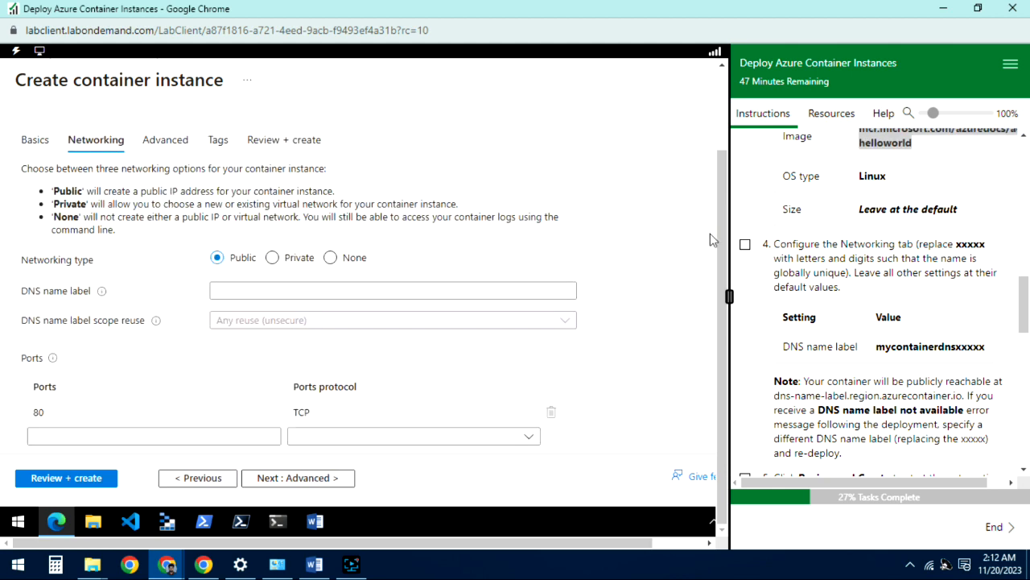
pyautogui.click(250, 285)
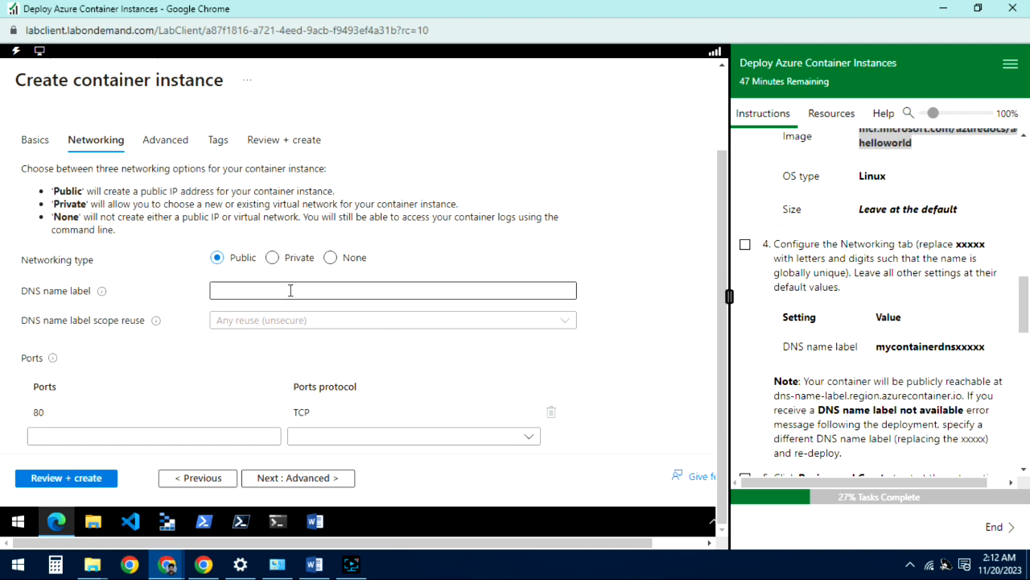
pyautogui.doubleClick(922, 349)
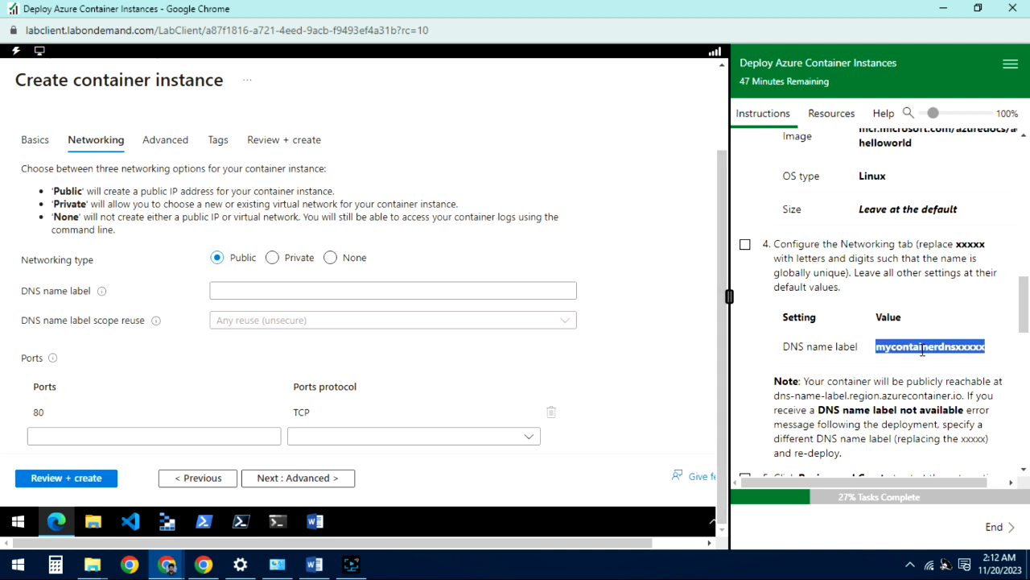
pyautogui.click(16, 50)
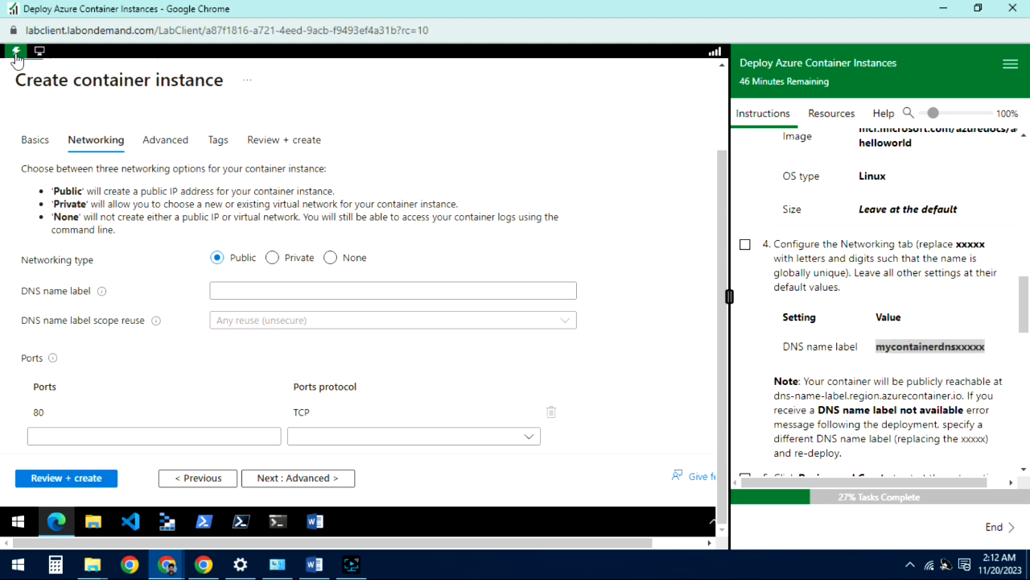
pyautogui.moveTo(84, 148)
pyautogui.click(145, 179)
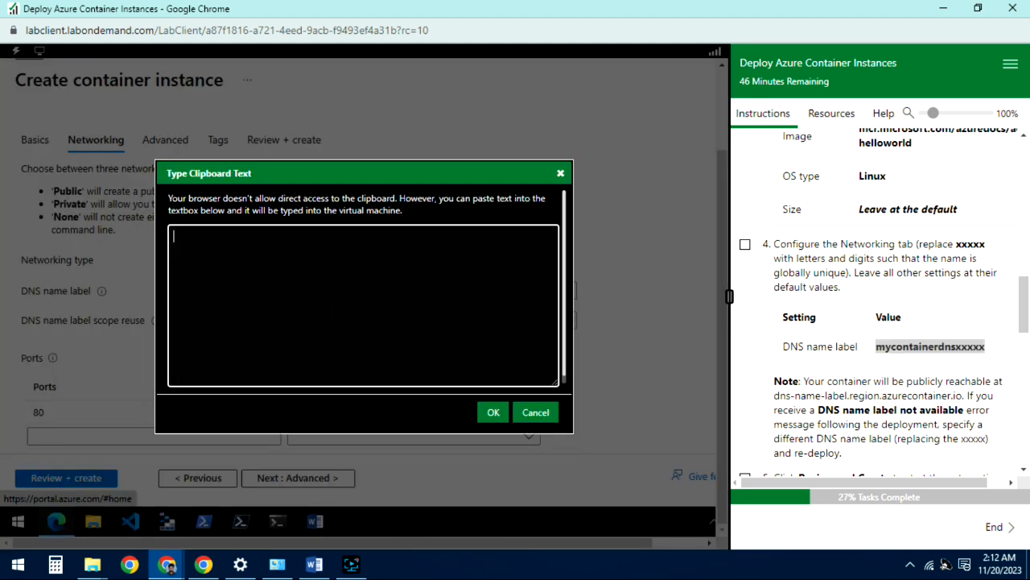
pyautogui.hotkey('ctrl', 'v')
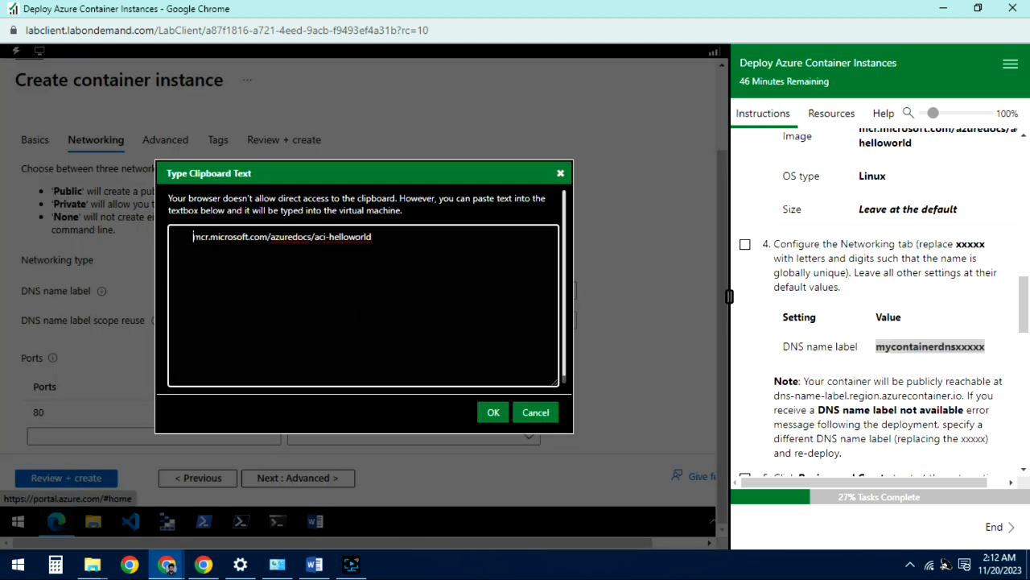
pyautogui.click(494, 412)
pyautogui.click(242, 291)
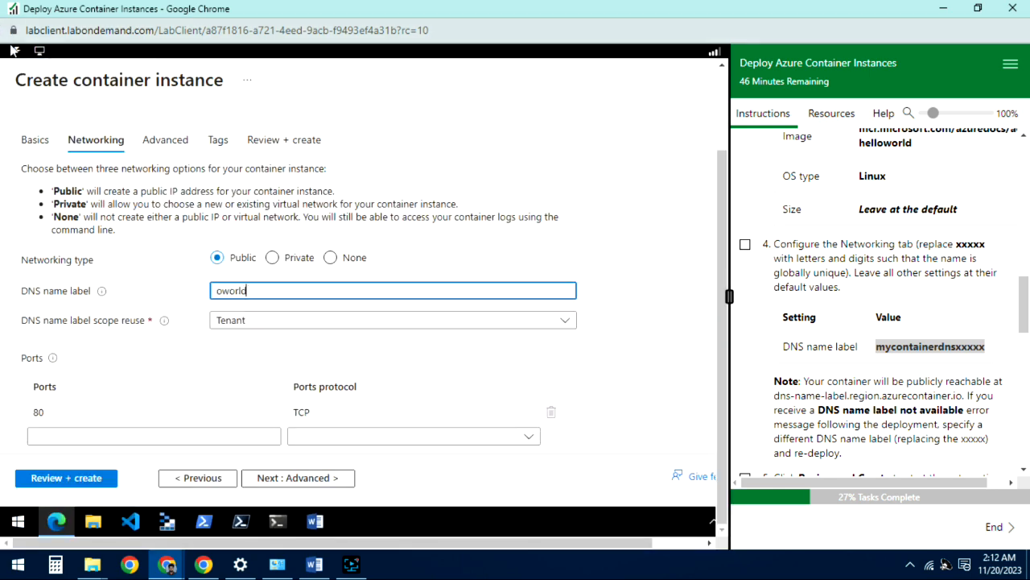
pyautogui.hotkey('ctrl', 'a')
pyautogui.press('BackSpace')
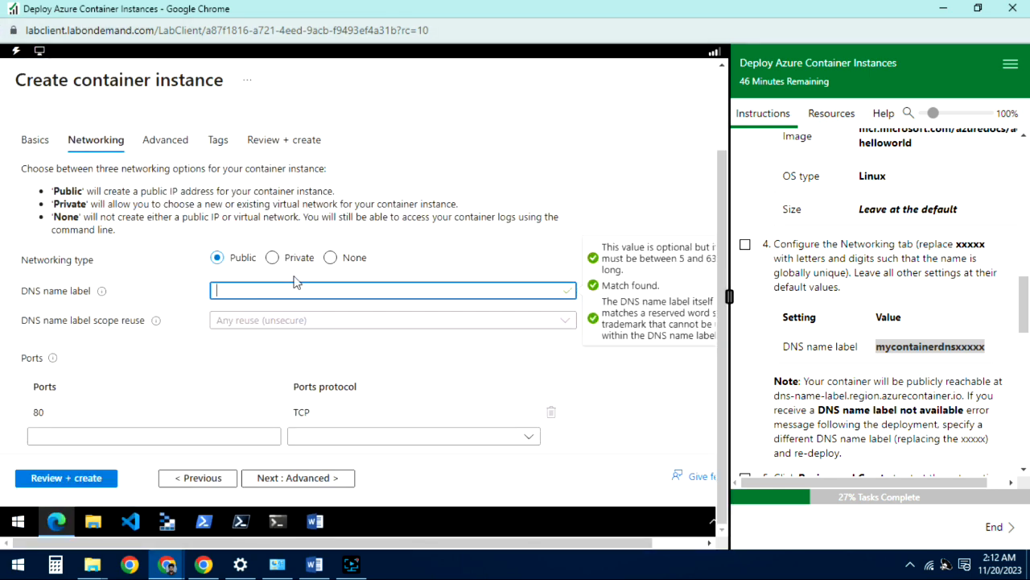
pyautogui.click(16, 50)
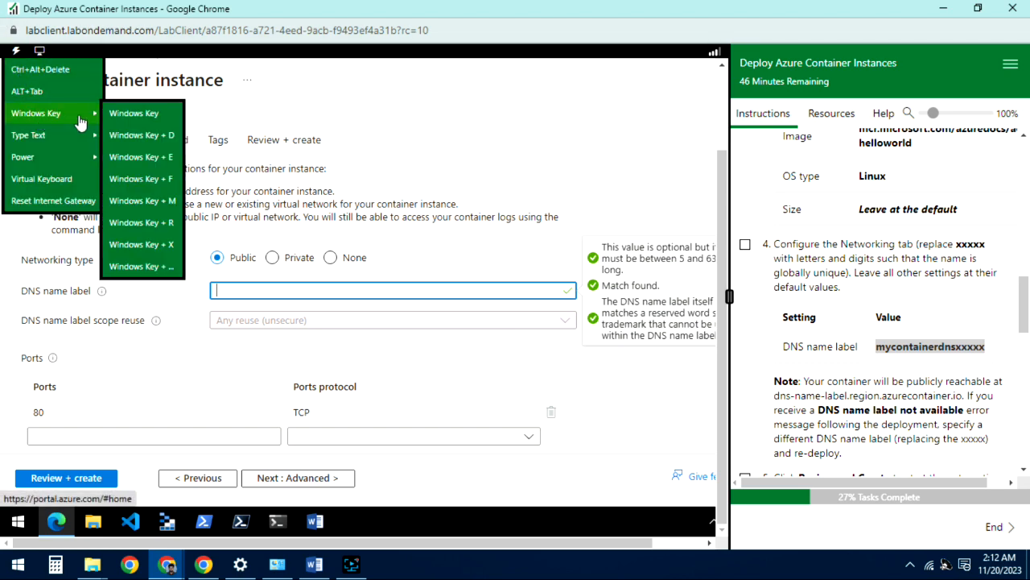
pyautogui.moveTo(70, 142)
pyautogui.click(145, 179)
pyautogui.hotkey('ctrl', 'v')
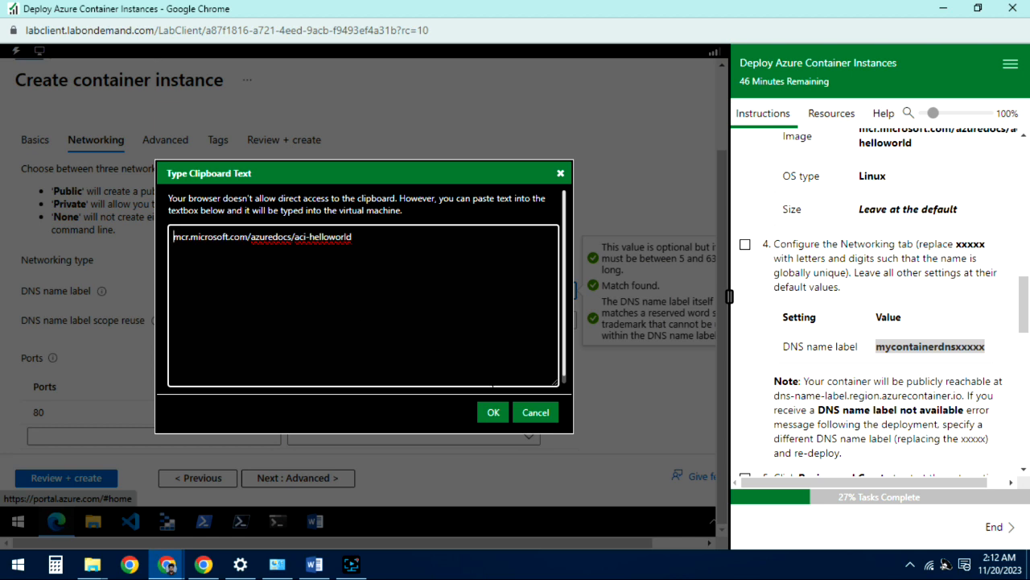
pyautogui.click(493, 412)
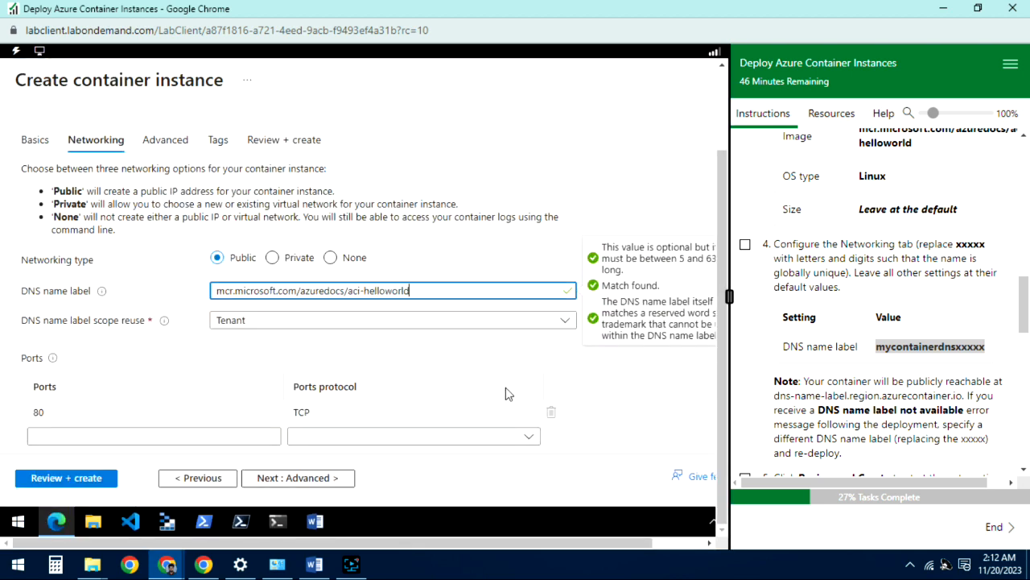
pyautogui.hotkey('ctrl', 'a')
pyautogui.press('BackSpace')
# Copy the DNS name label from the lab instructions and enter it with a unique ending as "mycontainerdns997a".
pyautogui.doubleClick(925, 347)
pyautogui.rightClick(926, 347)
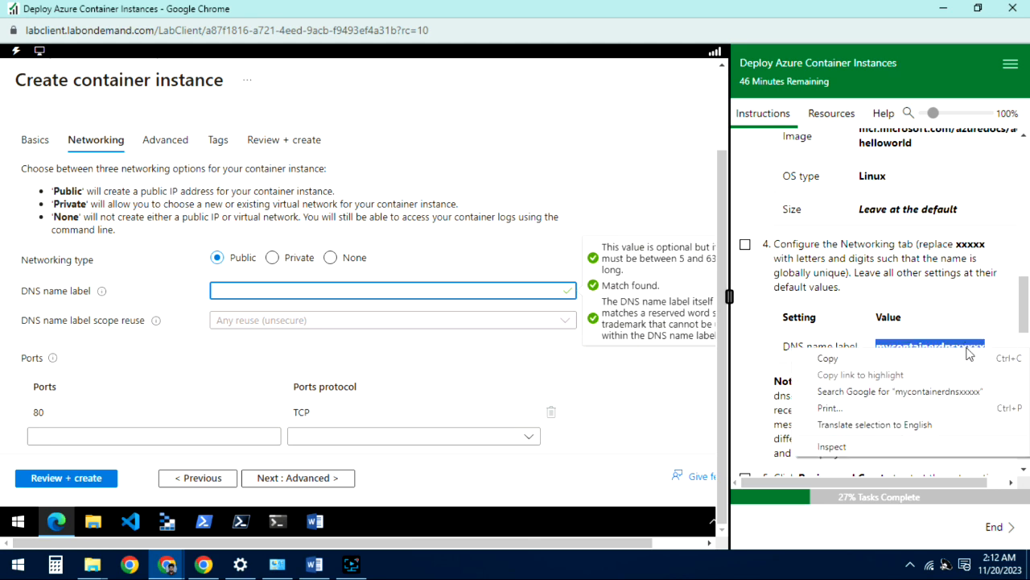
pyautogui.click(828, 358)
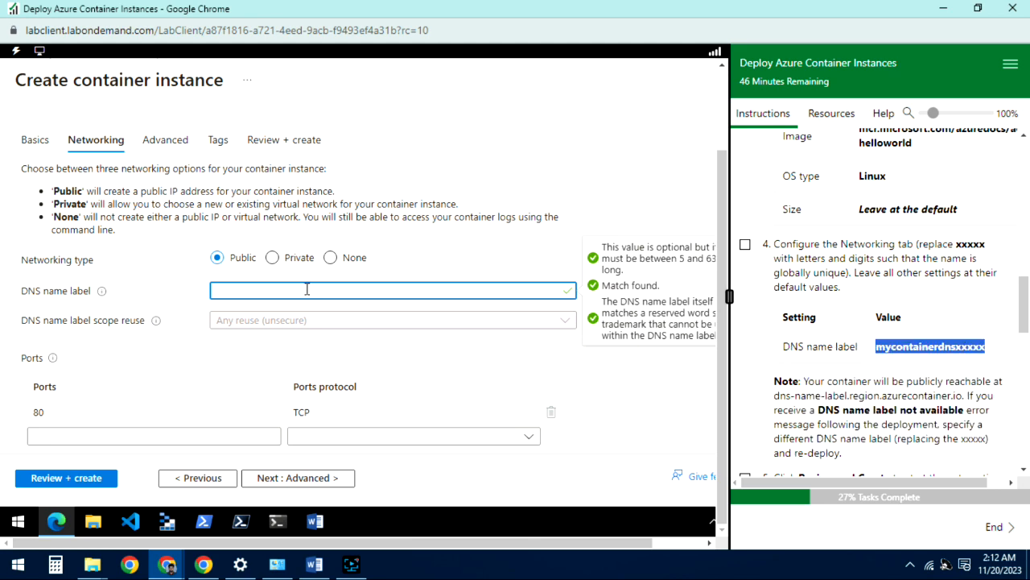
pyautogui.click(12, 50)
pyautogui.moveTo(46, 133)
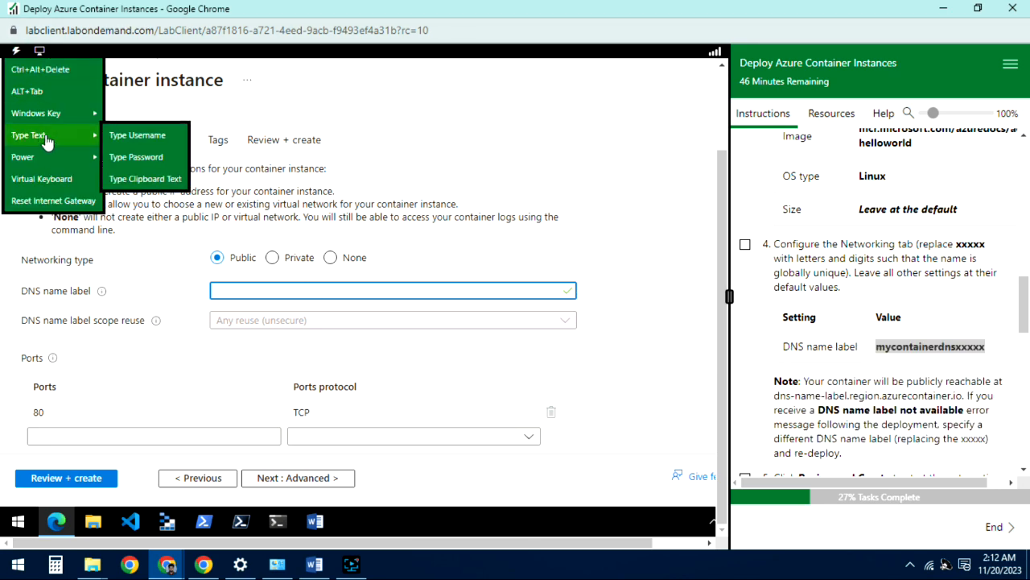
pyautogui.click(145, 177)
pyautogui.hotkey('ctrl', 'v')
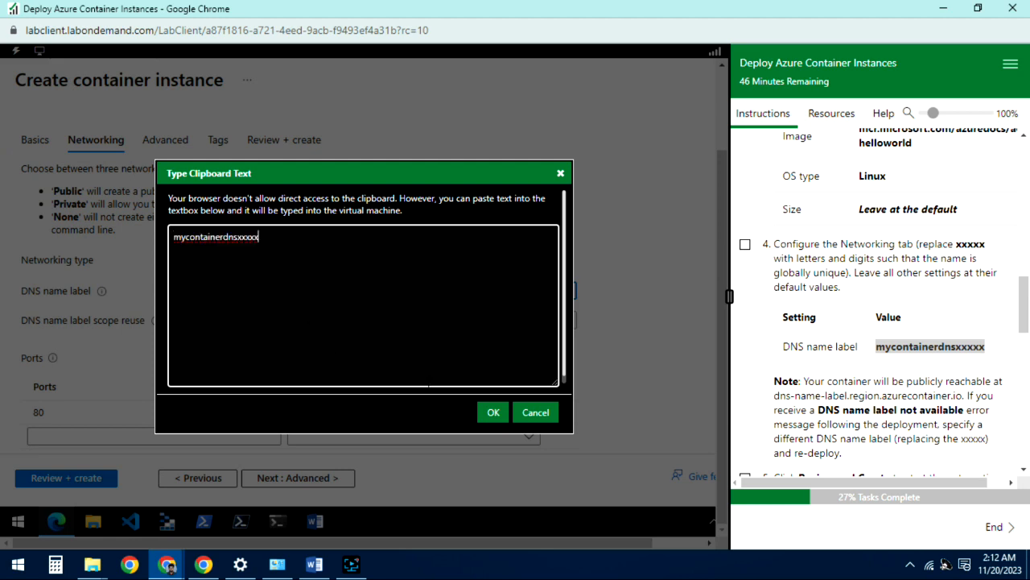
pyautogui.click(493, 412)
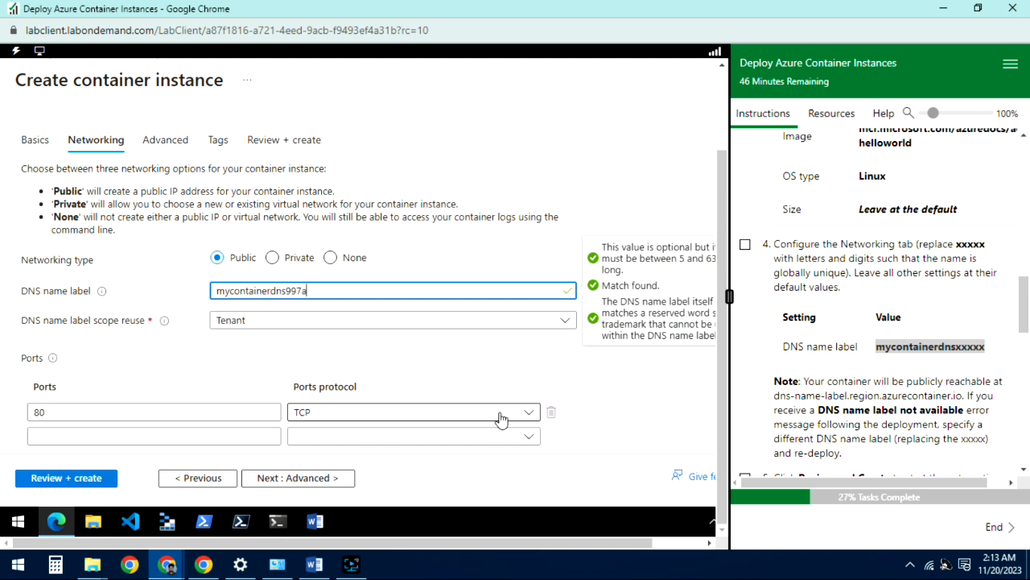
pyautogui.click(561, 358)
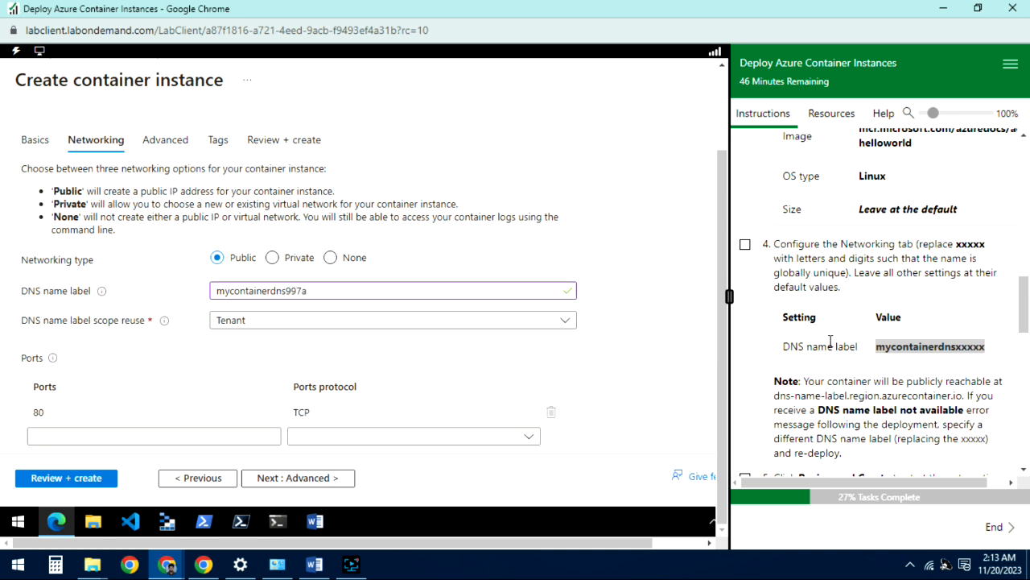
# Mark instruction 4 of the lab, the Networking configuration, complete.
pyautogui.scroll(-1, 831, 341)
pyautogui.click(745, 169)
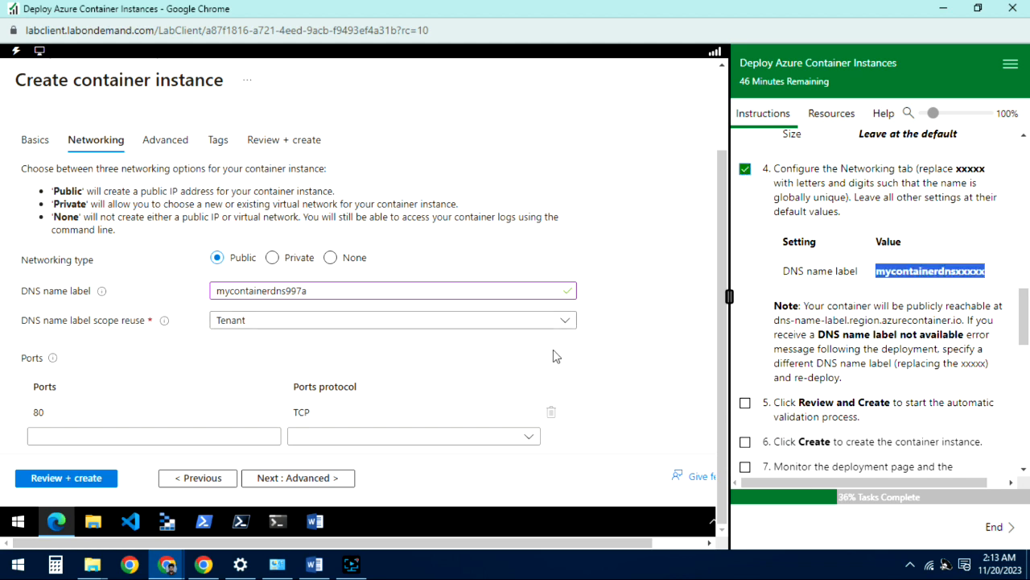
pyautogui.scroll(-1, 553, 349)
pyautogui.scroll(-3, 748, 317)
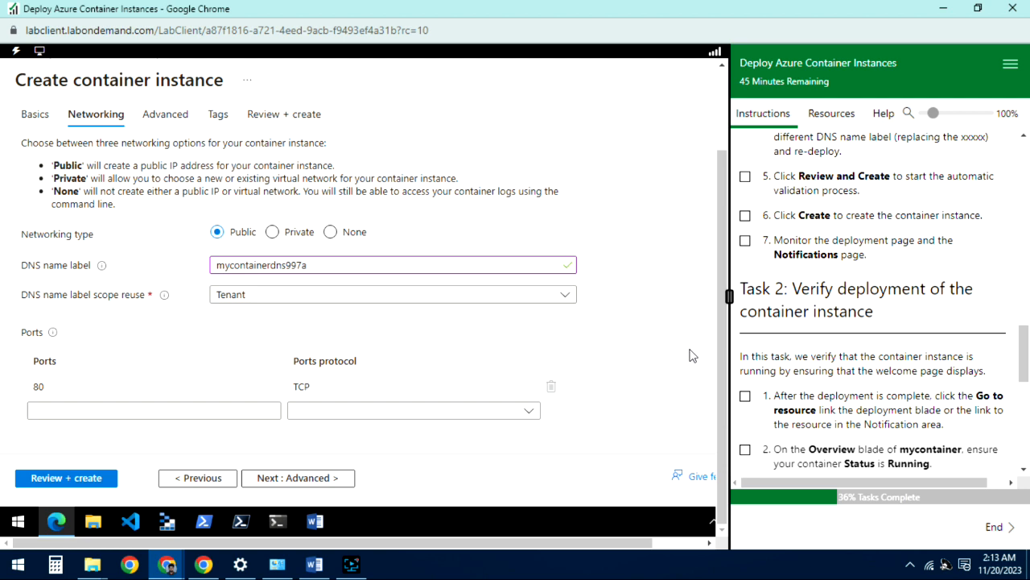
# Start the validation of the container instance configuration and mark instruction 5 of the lab complete.
pyautogui.scroll(3, 801, 283)
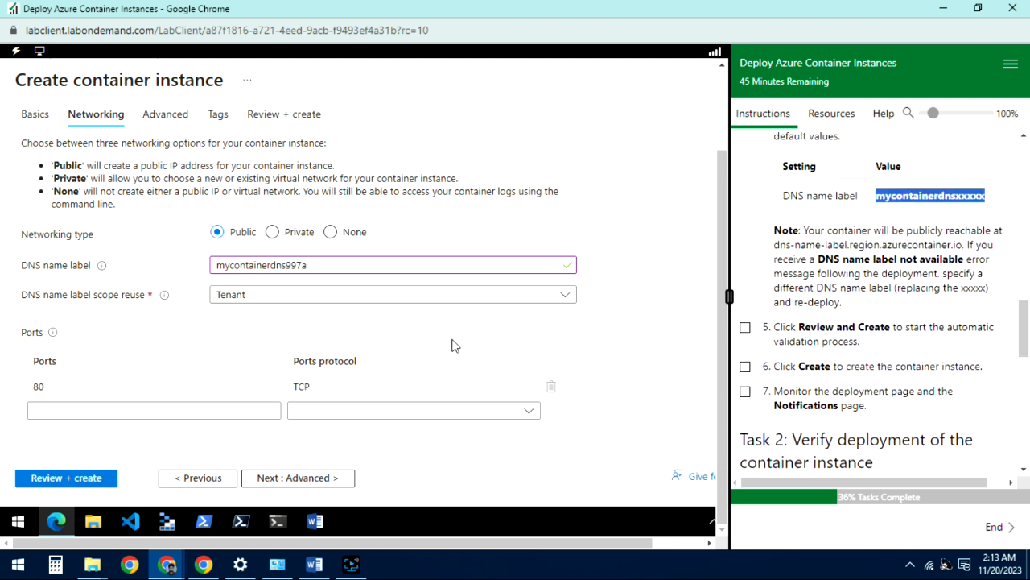
pyautogui.scroll(2, 780, 322)
pyautogui.scroll(-1, 852, 317)
pyautogui.scroll(2, 852, 317)
pyautogui.scroll(-4, 852, 316)
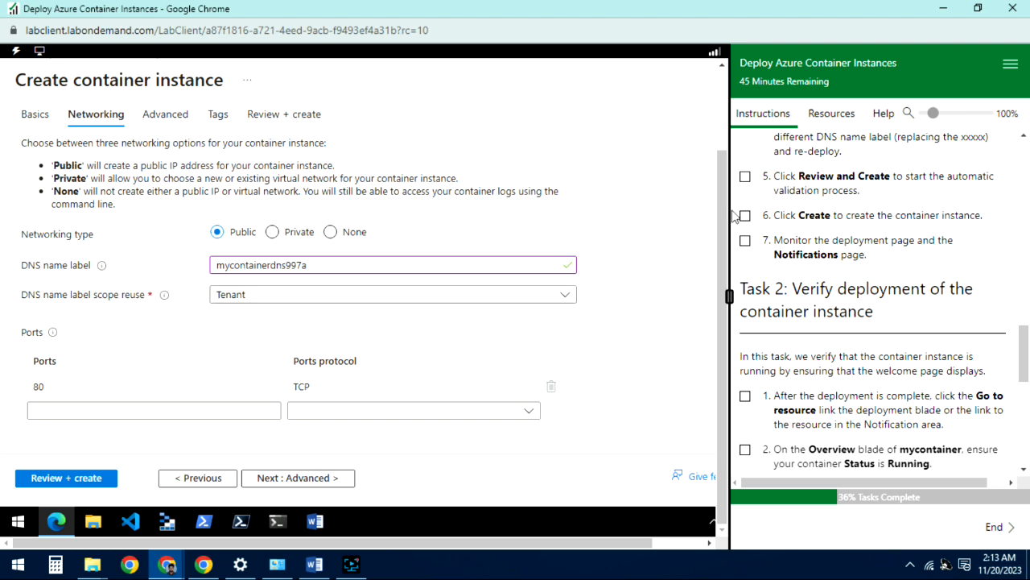
pyautogui.click(63, 479)
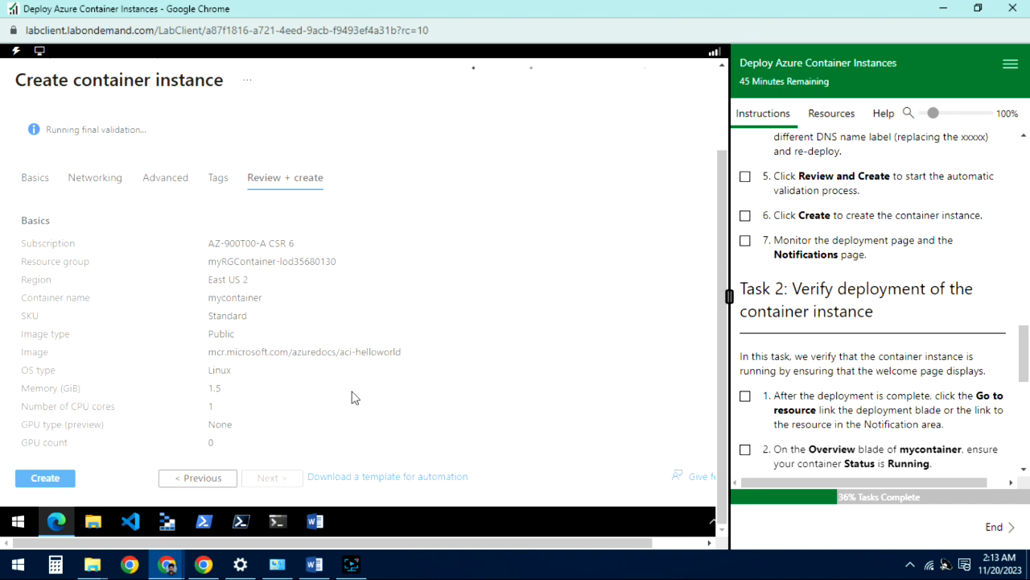
pyautogui.click(745, 176)
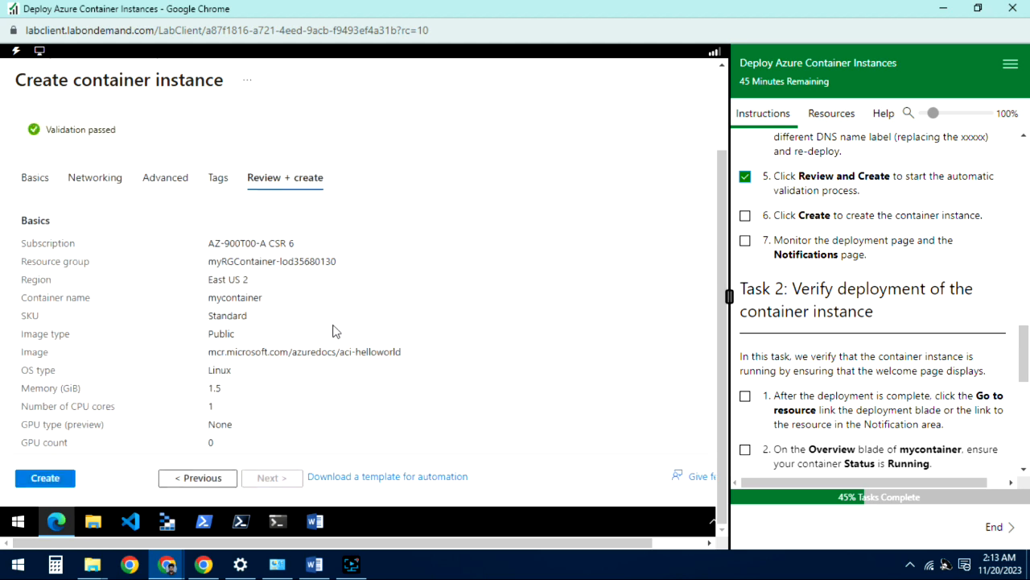
# Check the configuration summary and create the container instance, marking lab instructions 6 and 7 complete.
pyautogui.scroll(-3, 330, 258)
pyautogui.scroll(5, 332, 290)
pyautogui.scroll(-1, 205, 277)
pyautogui.scroll(-1, 204, 277)
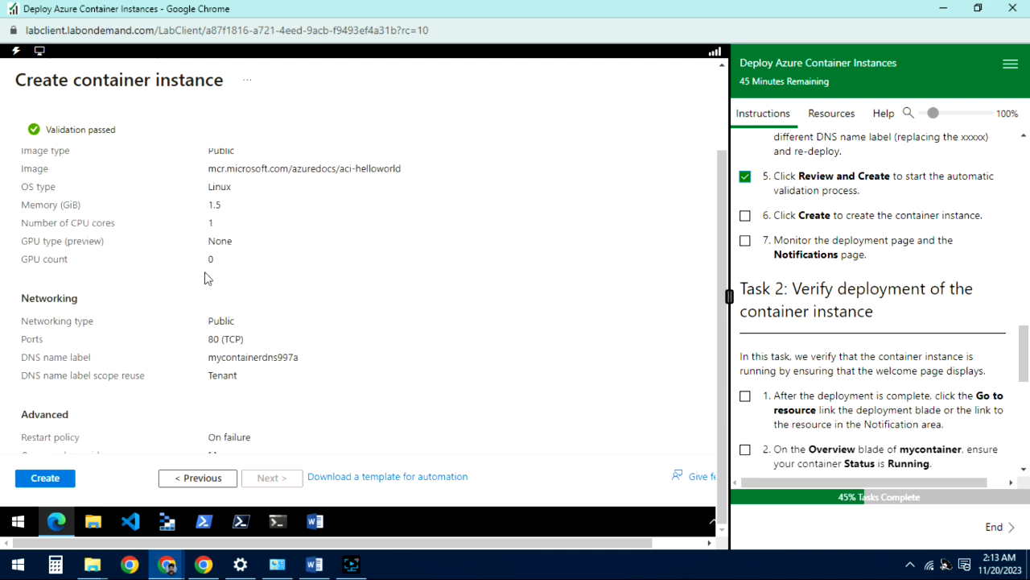
pyautogui.scroll(-1, 205, 278)
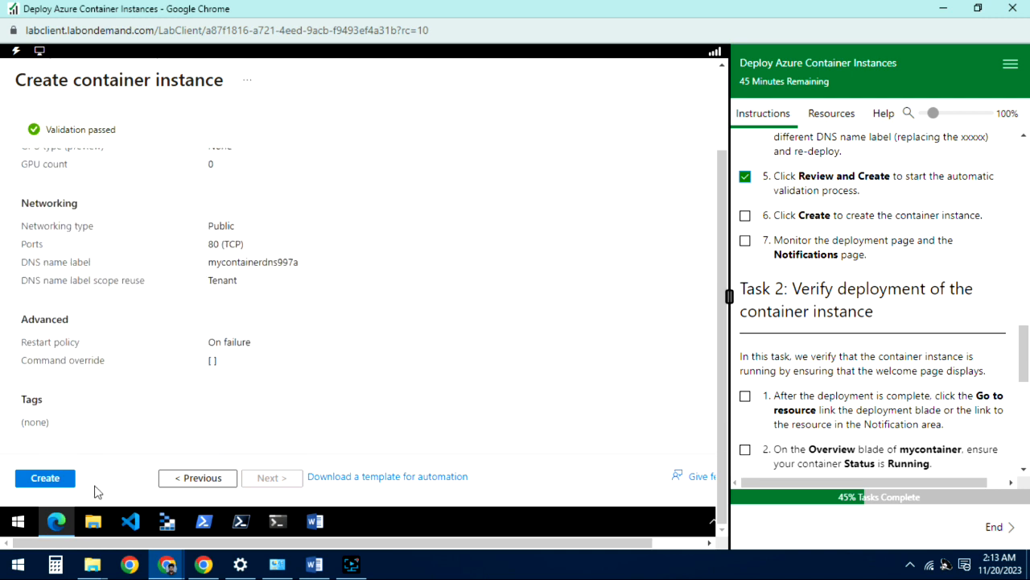
pyautogui.click(50, 480)
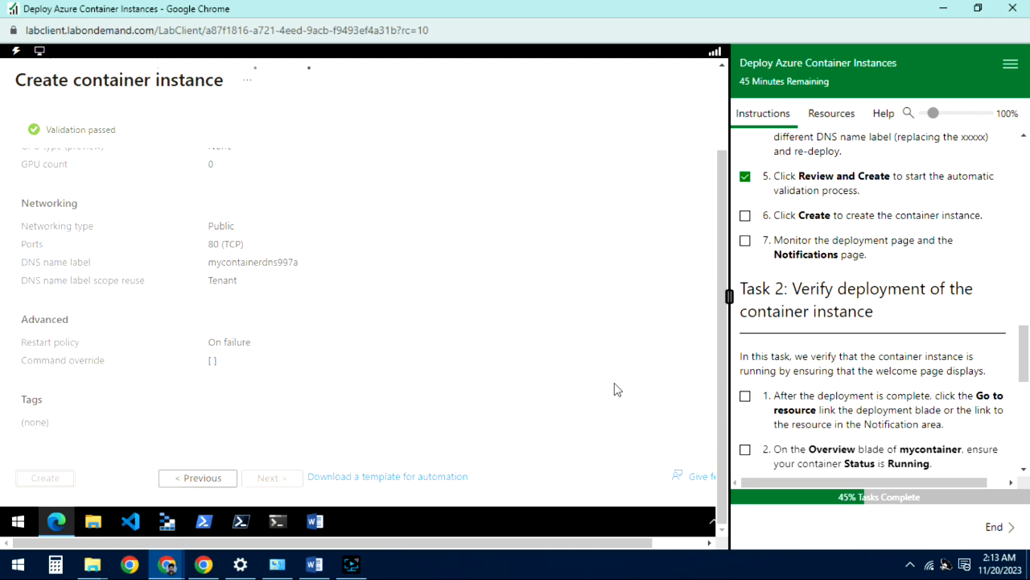
pyautogui.click(745, 216)
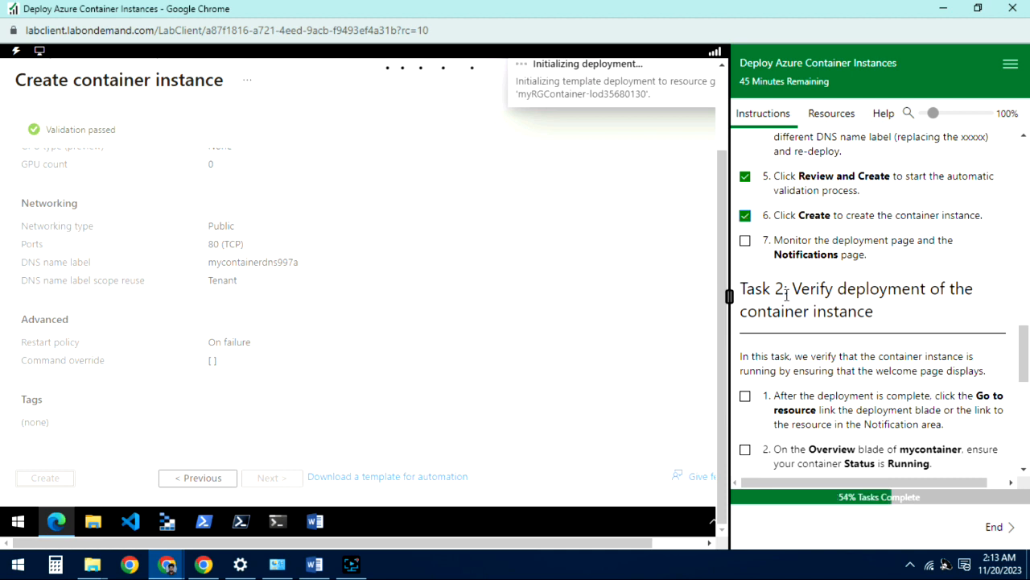
pyautogui.click(747, 245)
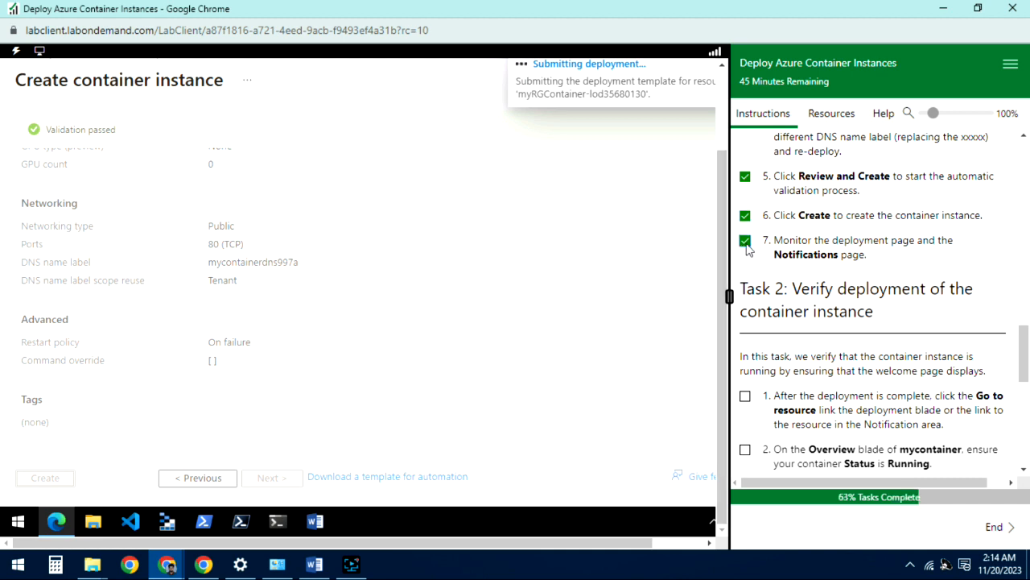
# Widen the lab machine's view slightly and examine the progress and details of the container deployment.
pyautogui.moveTo(723, 266); pyautogui.dragTo(742, 282)
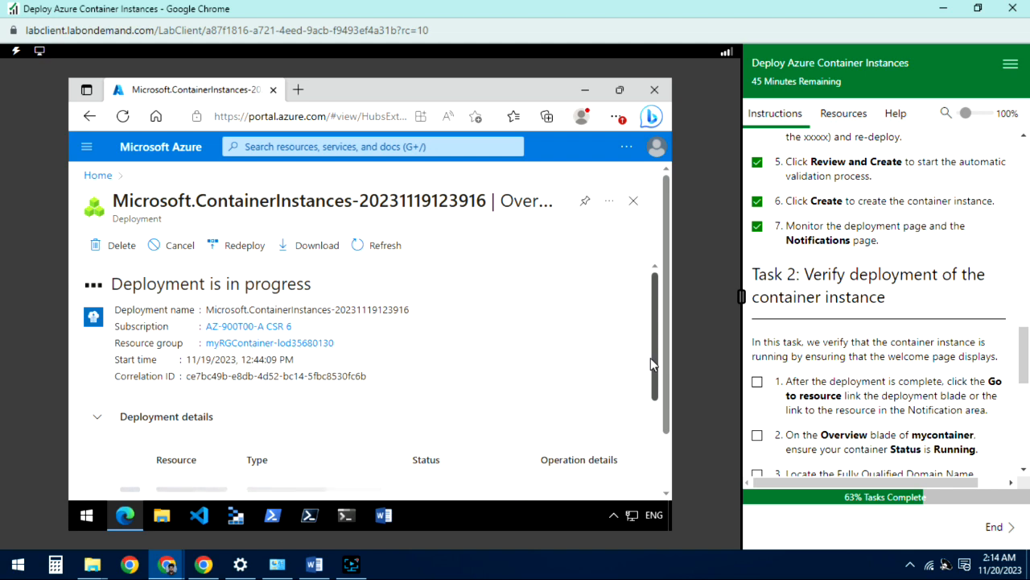
pyautogui.moveTo(655, 364); pyautogui.dragTo(667, 396)
pyautogui.scroll(-1, 667, 400)
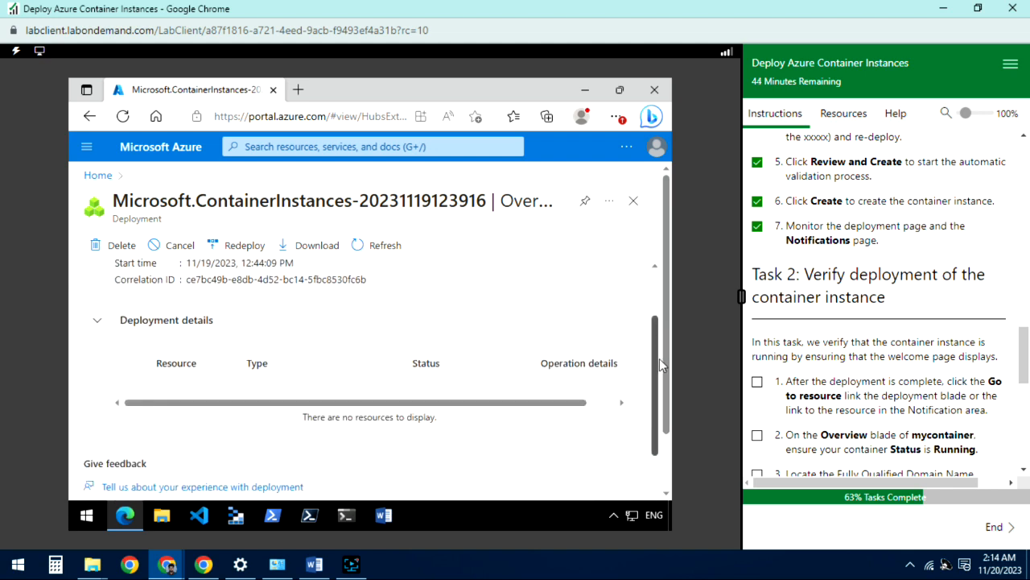
pyautogui.scroll(2, 659, 364)
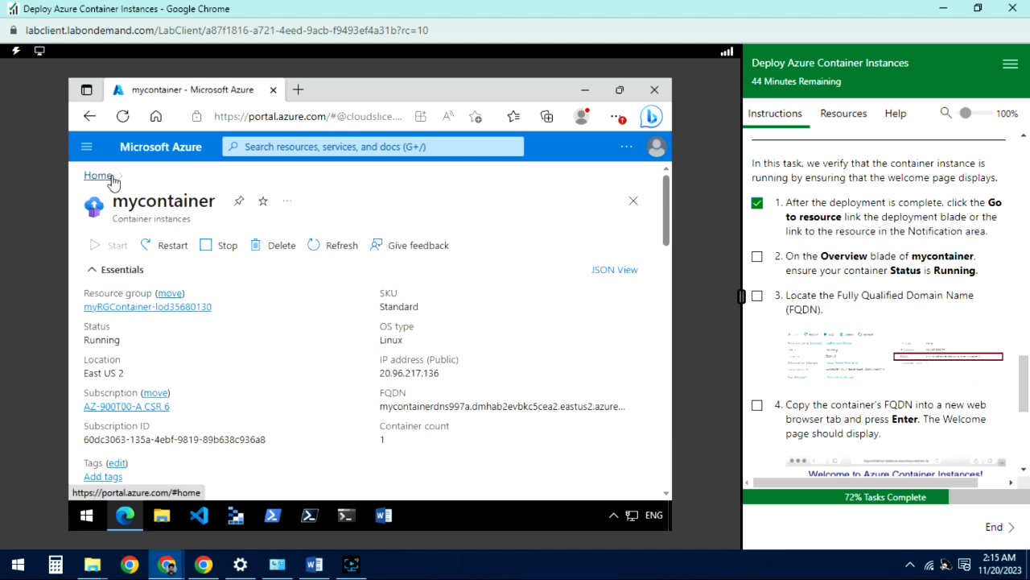
# Check mycontainer's status in the Container instances list from the Azure home page and mark instruction 2 of Task 2 complete.
pyautogui.click(98, 174)
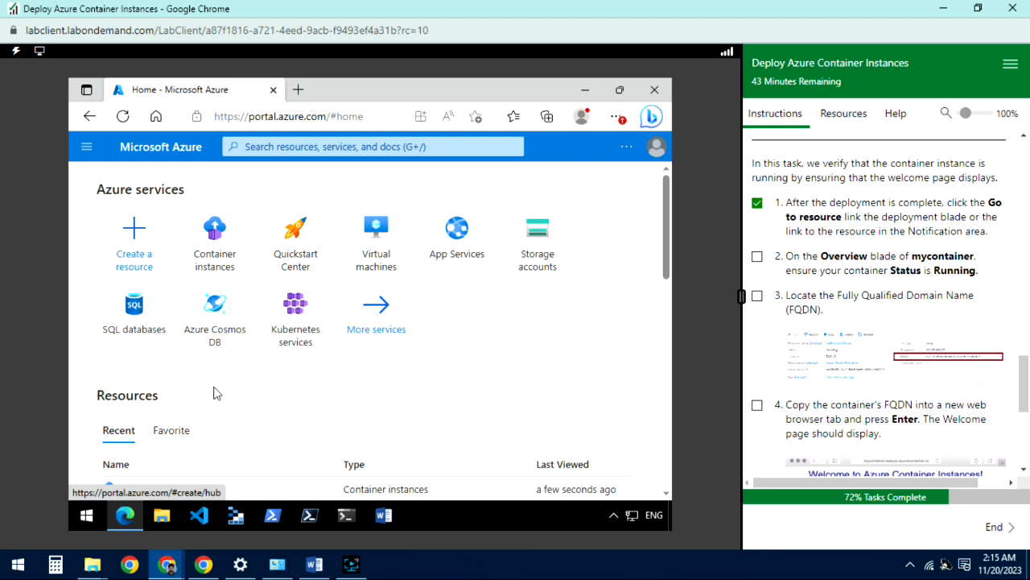
pyautogui.click(214, 255)
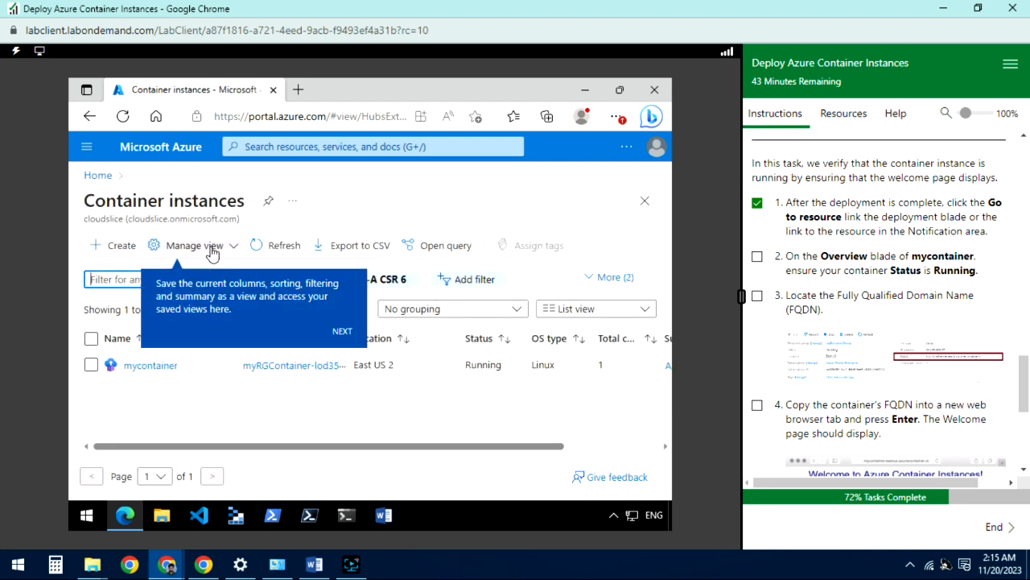
pyautogui.moveTo(423, 448); pyautogui.dragTo(127, 443)
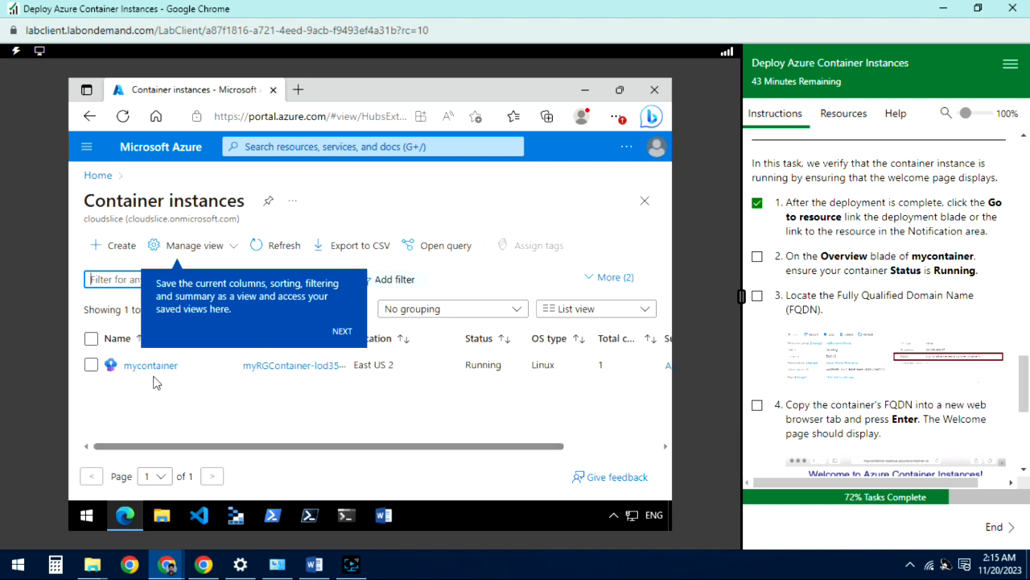
pyautogui.click(758, 258)
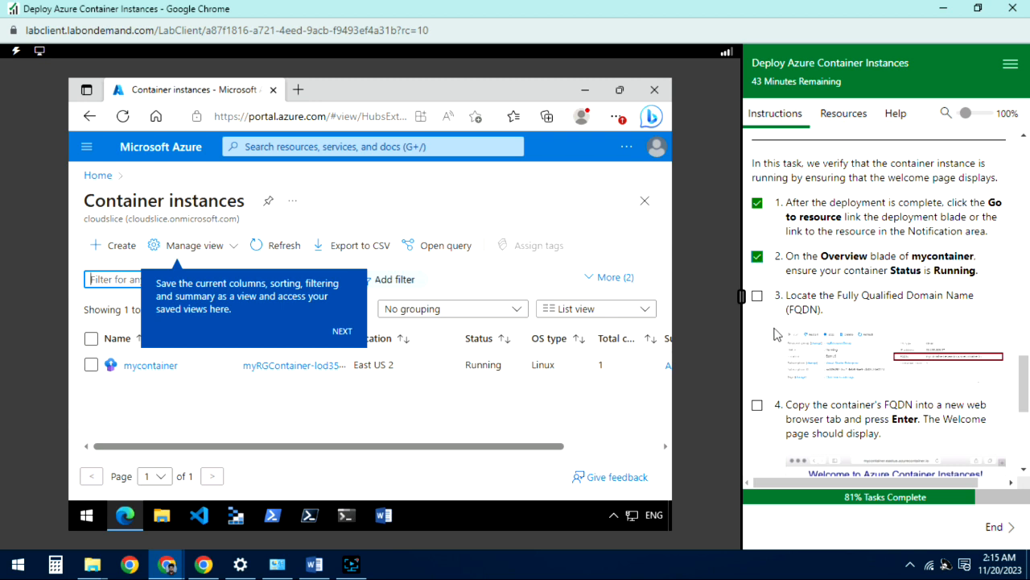
# Open the overview of mycontainer to locate its FQDN and mark instruction 3 of Task 2 complete.
pyautogui.click(345, 331)
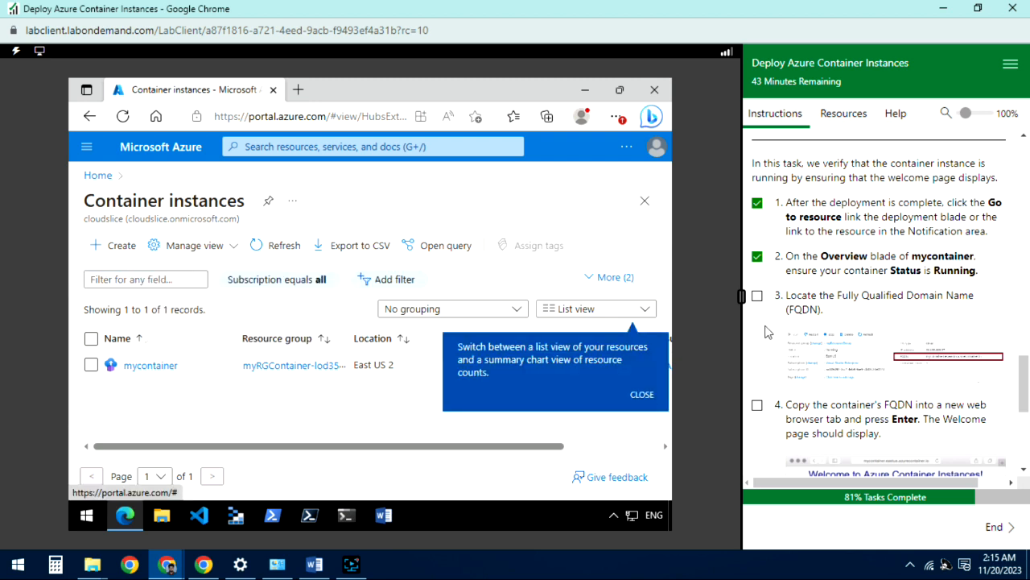
pyautogui.click(644, 394)
pyautogui.scroll(-2, 831, 348)
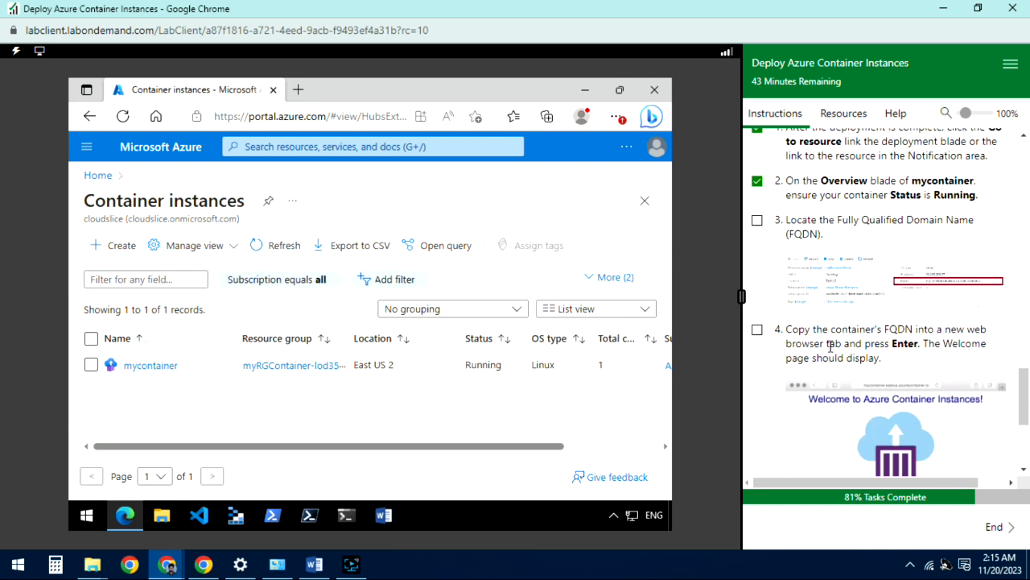
pyautogui.click(158, 364)
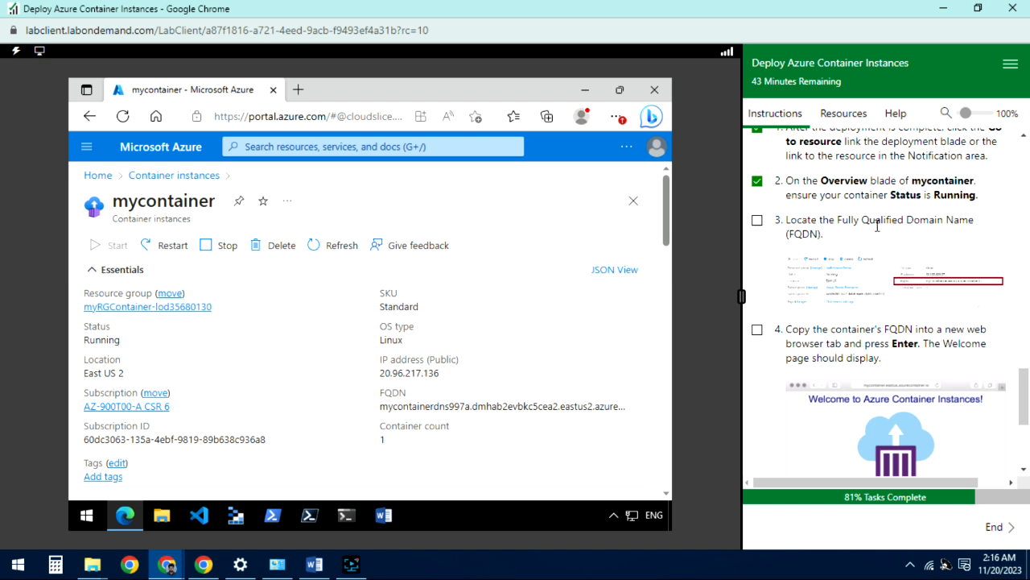
pyautogui.click(758, 221)
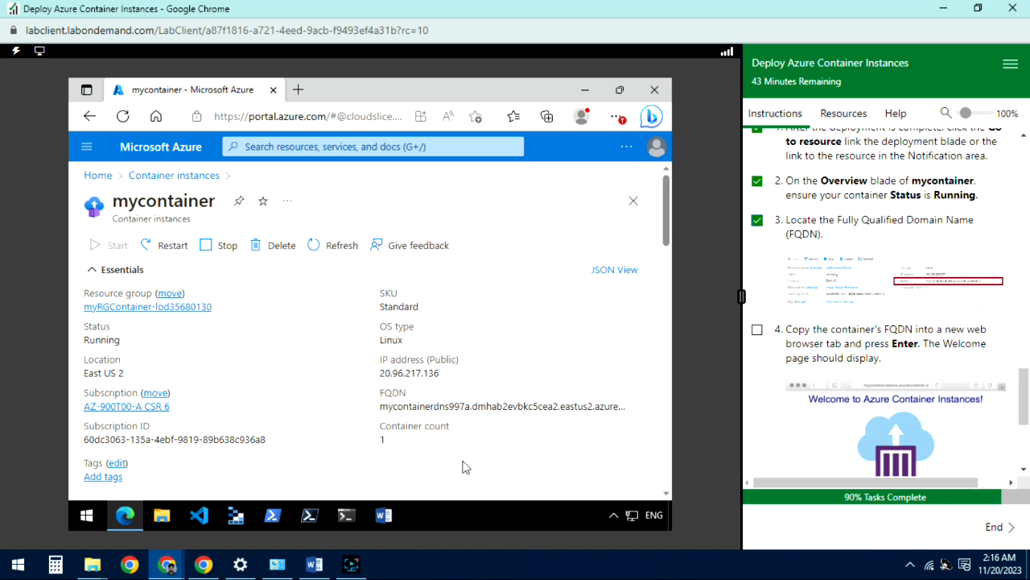
# Copy the container's FQDN, open it in a new browser tab and mark instruction 4 of Task 2 complete.
pyautogui.click(635, 408)
pyautogui.scroll(-4, 845, 255)
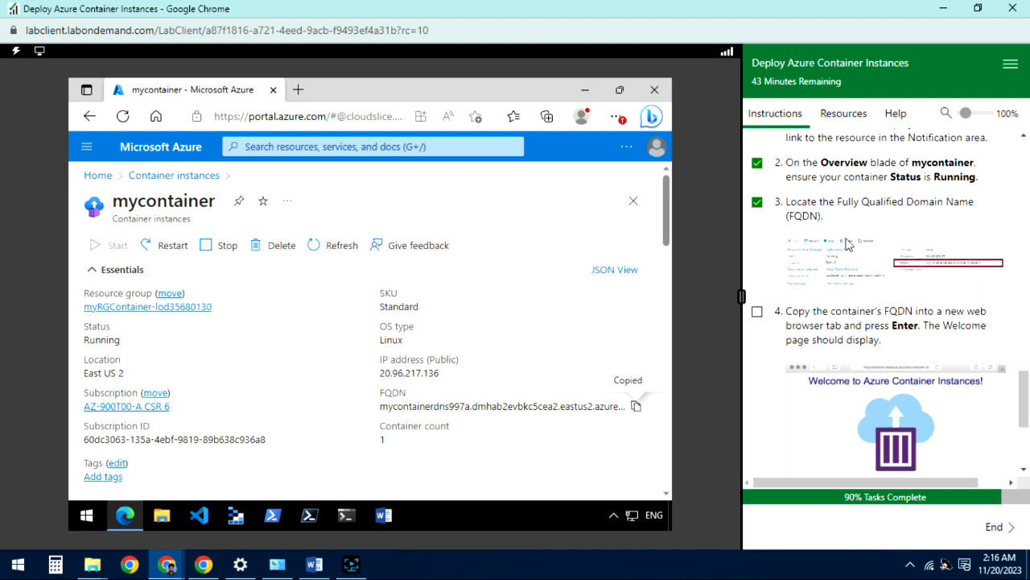
pyautogui.click(298, 90)
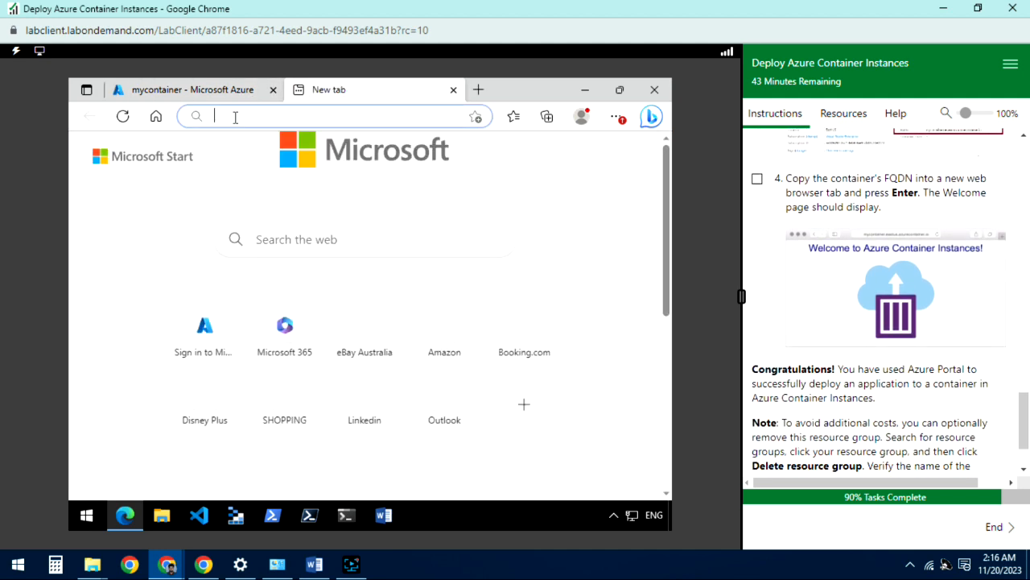
pyautogui.hotkey('ctrl', 'v')
pyautogui.press('Return')
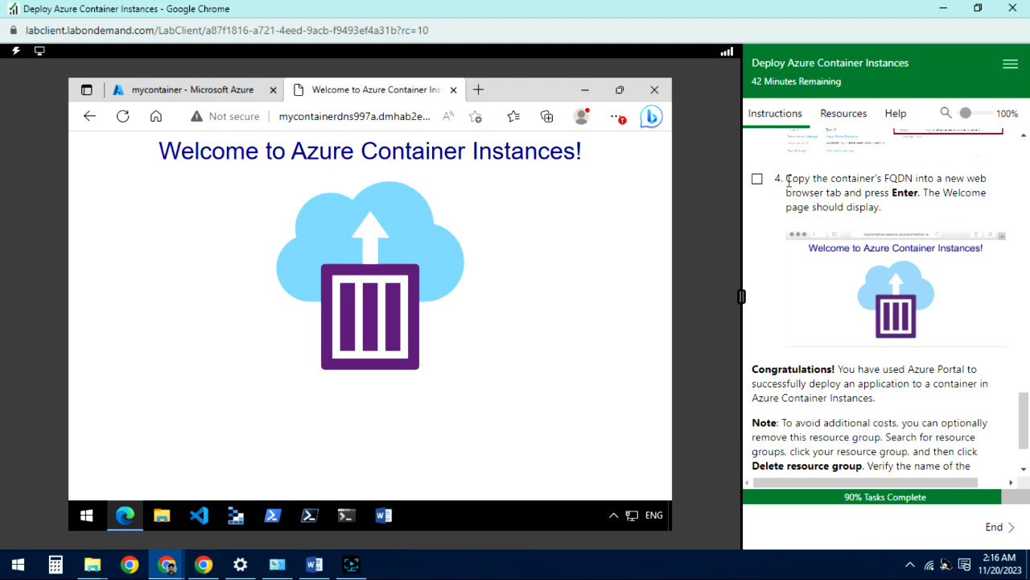
pyautogui.click(758, 179)
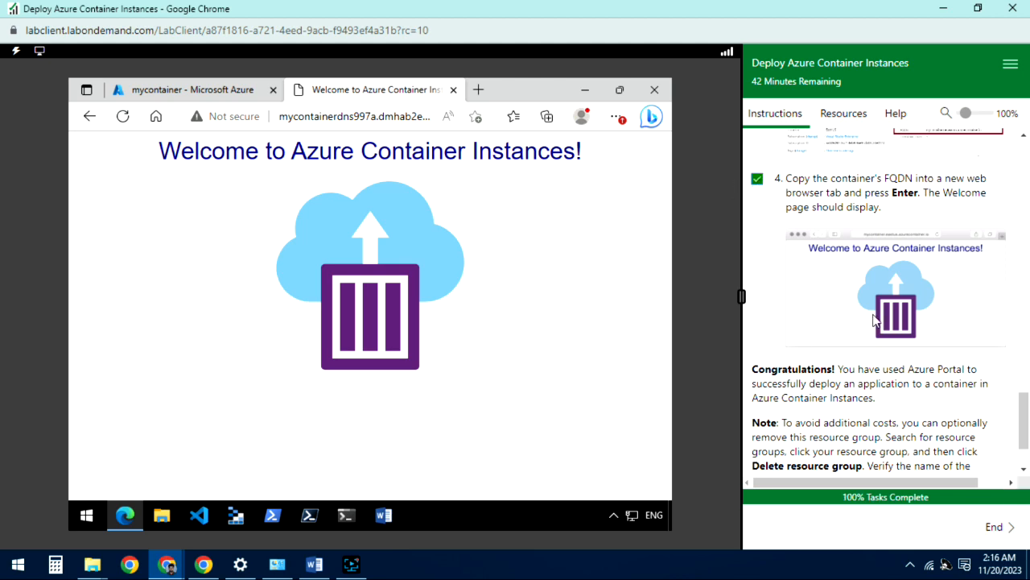
# Look back over the completed lab instructions and read the closing note on removing the resource group.
pyautogui.scroll(2, 876, 320)
pyautogui.scroll(-3, 876, 319)
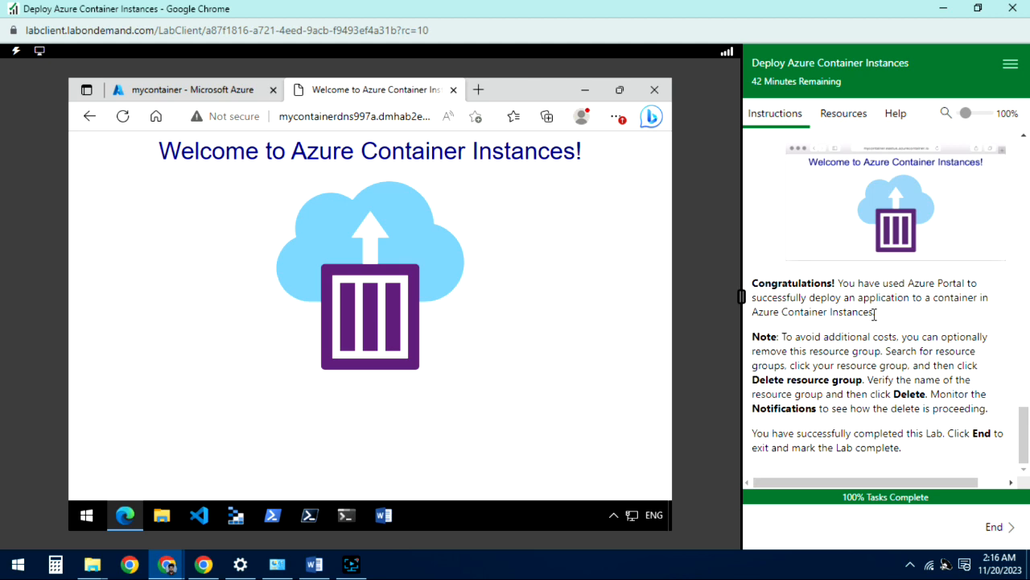
pyautogui.scroll(10, 875, 314)
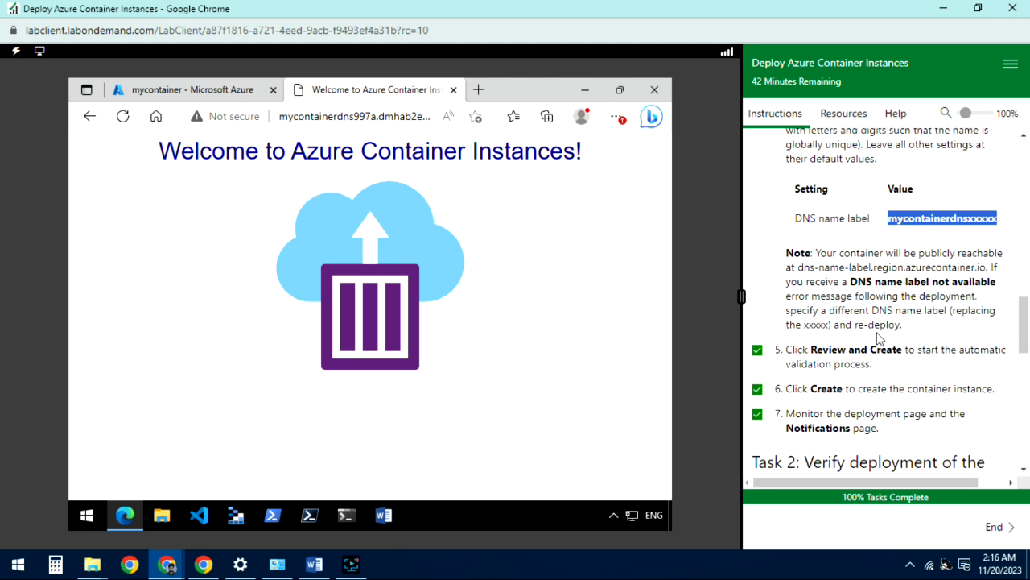
pyautogui.scroll(3, 878, 337)
pyautogui.scroll(-10, 878, 337)
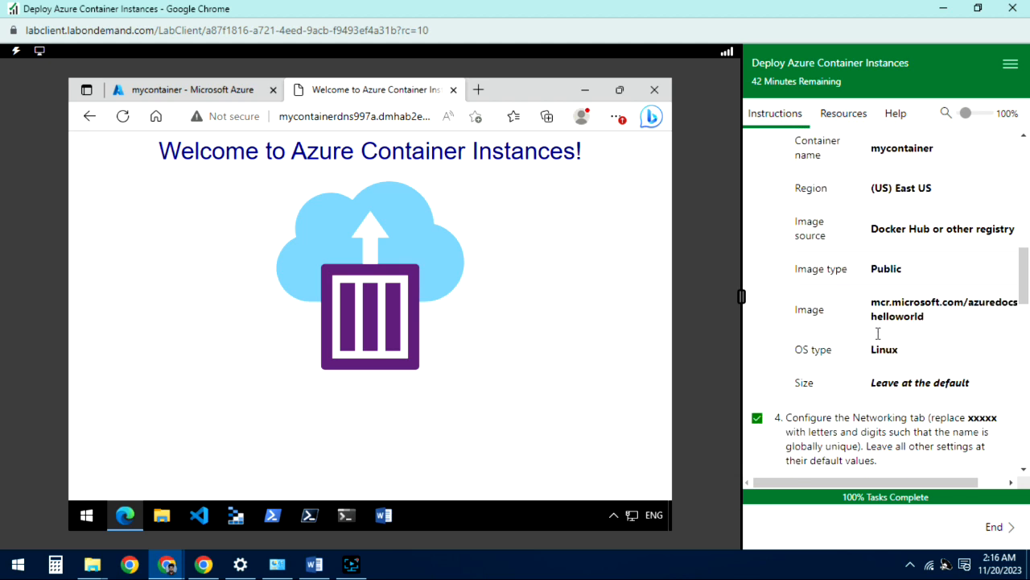
pyautogui.scroll(-10, 878, 336)
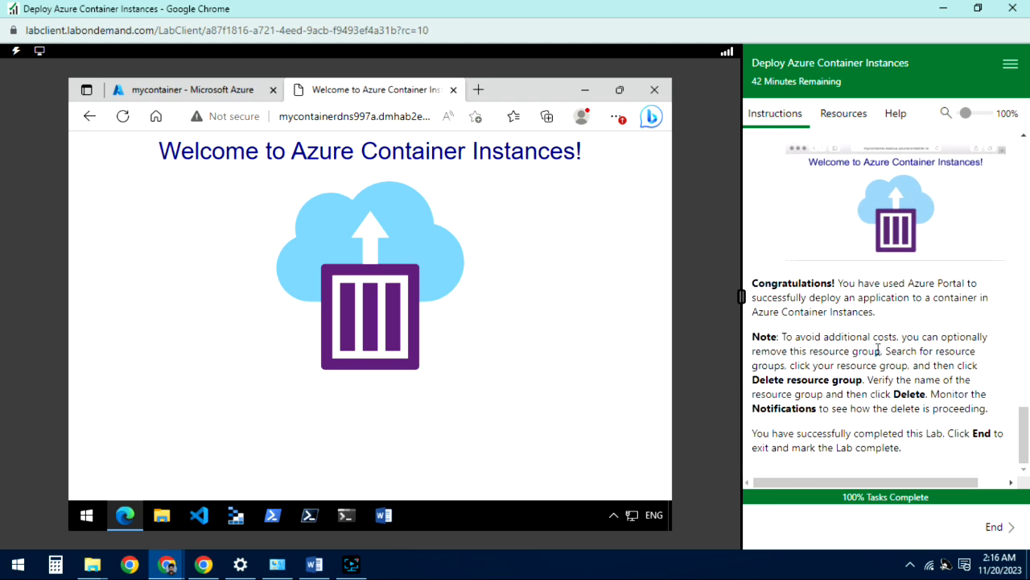